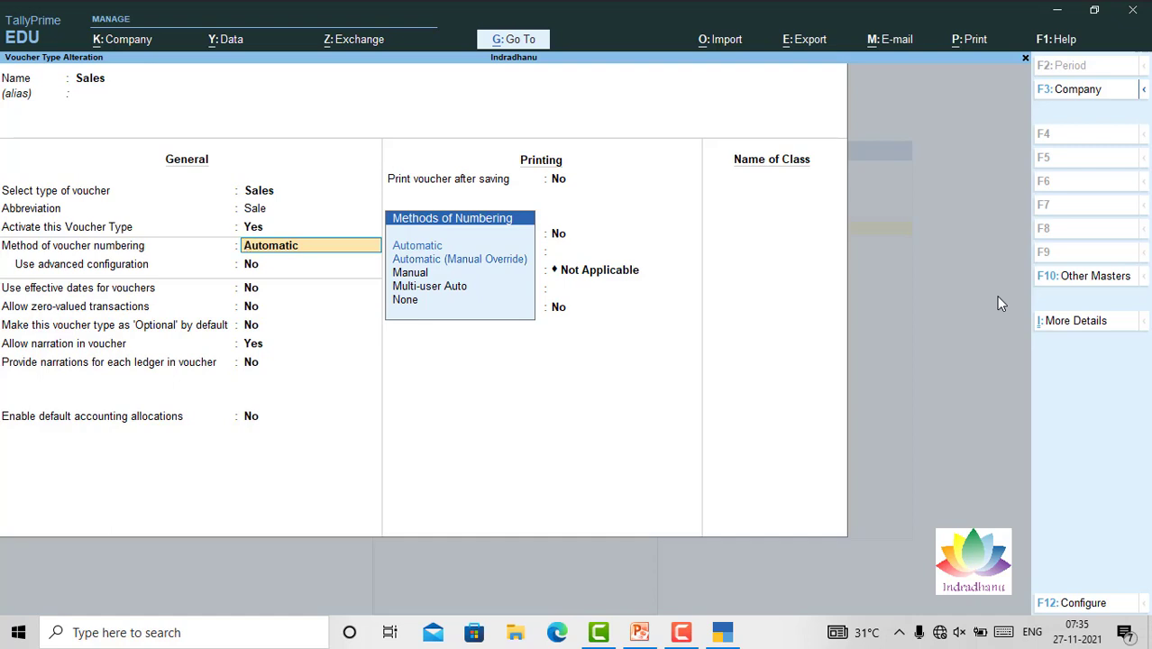
# Review the numbering methods offered for the Sales voucher type, then leave the alteration without saving and return to Gateway of Tally.
pyautogui.press('Down')
pyautogui.press('Down')
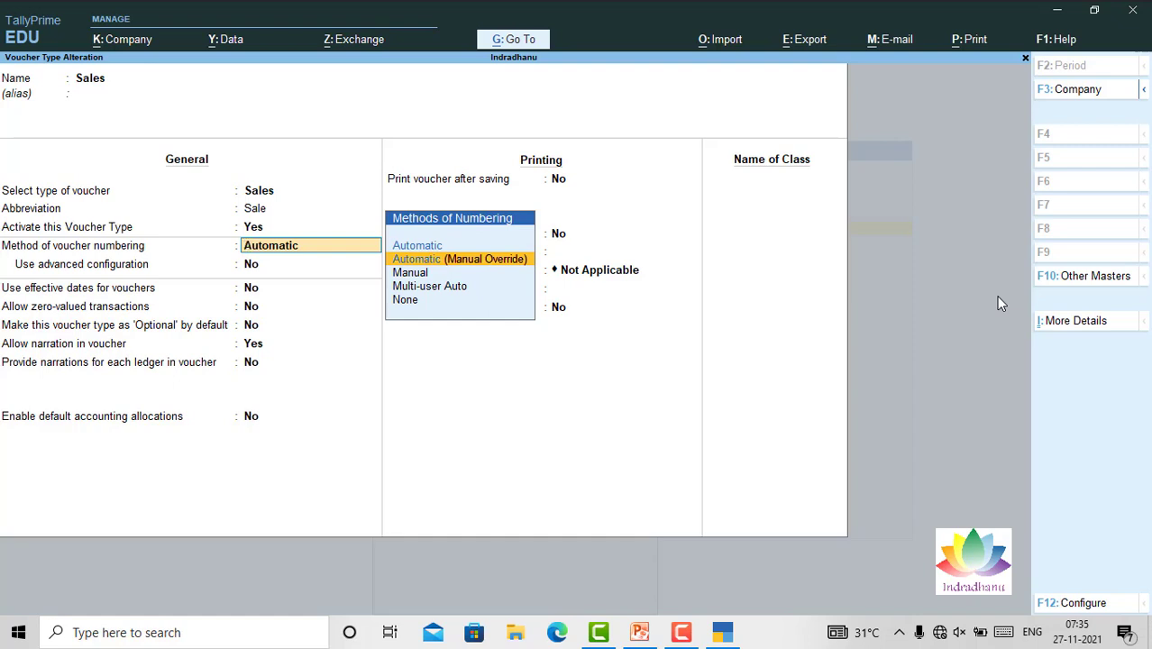
pyautogui.press('Up')
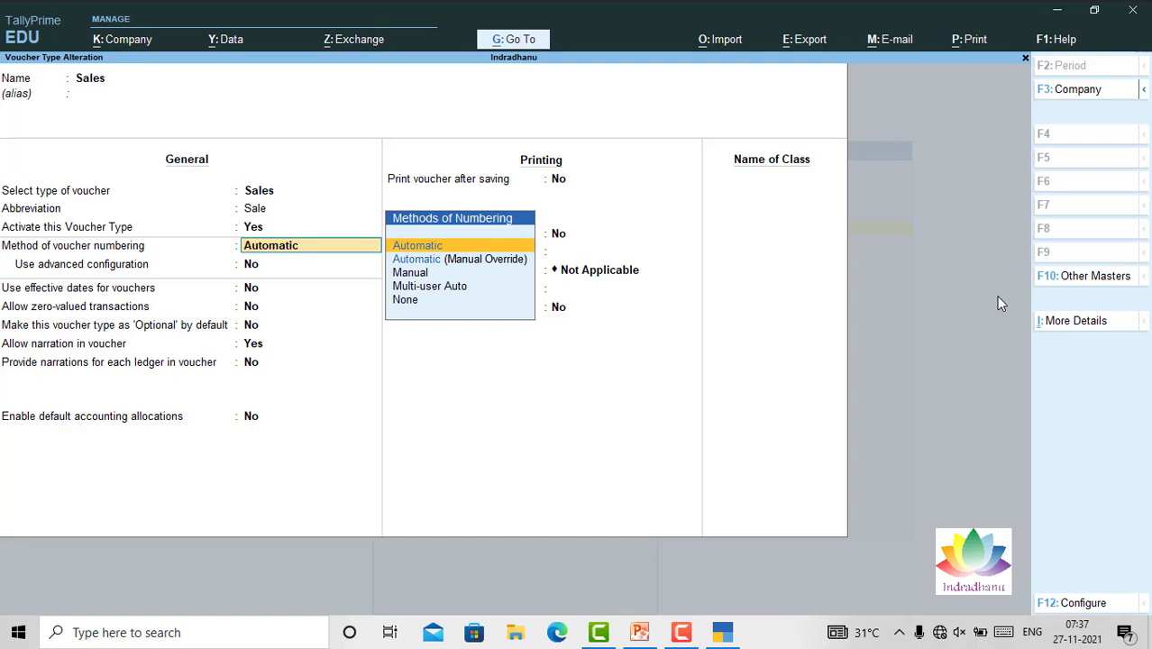
pyautogui.press('Down')
pyautogui.press('Down')
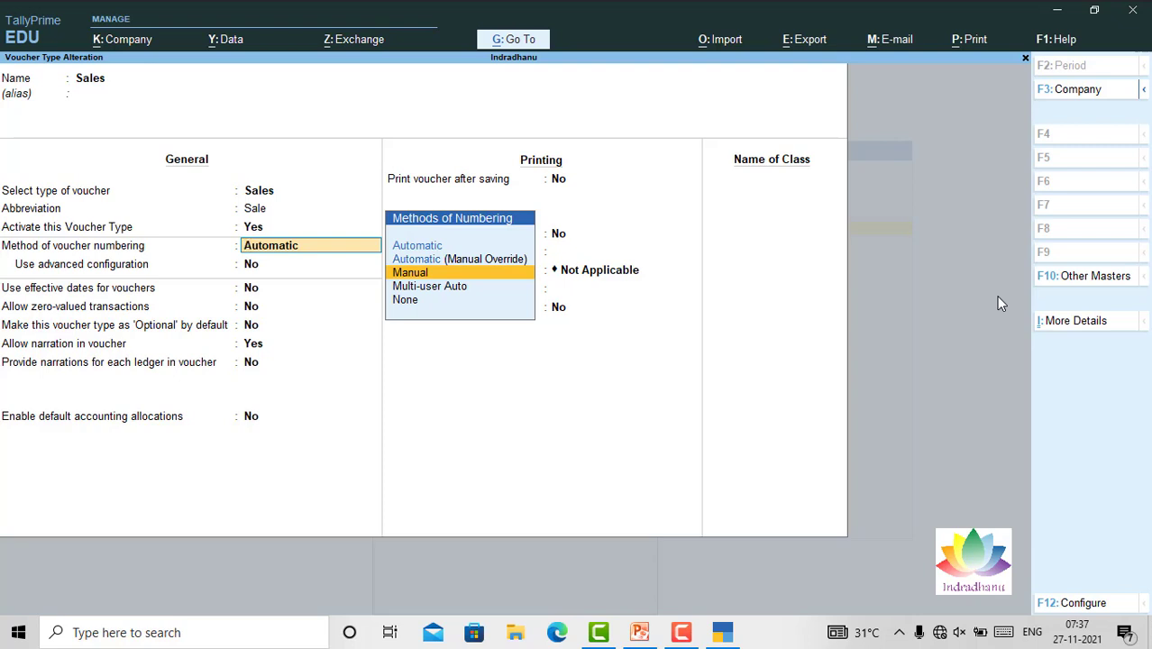
pyautogui.press('Up')
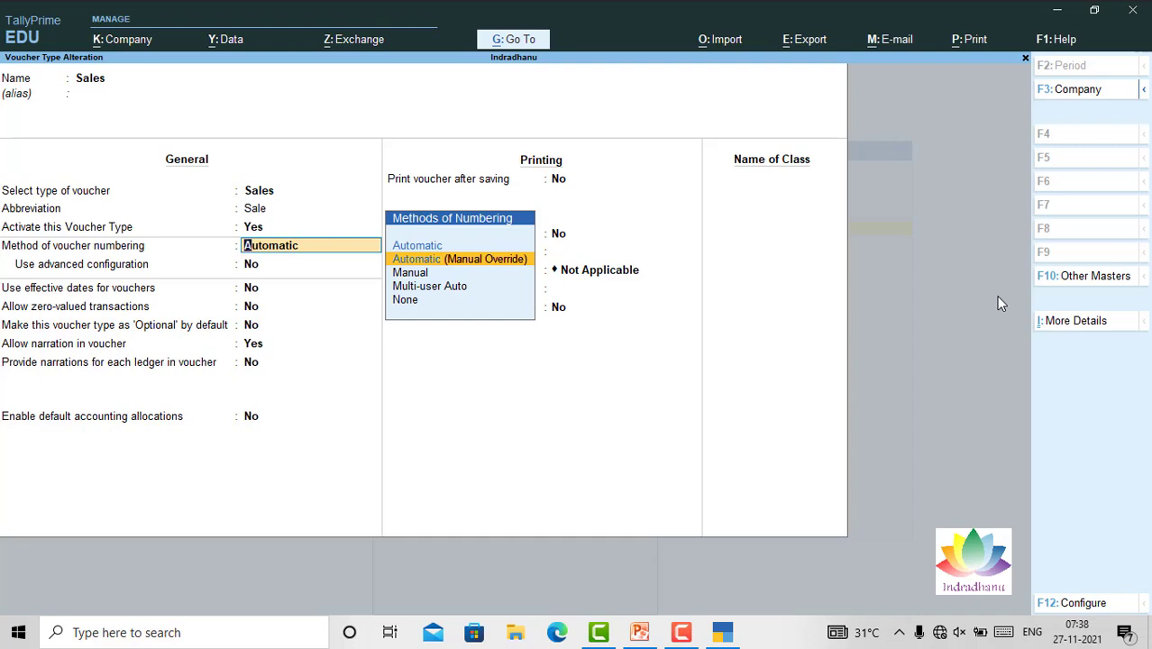
pyautogui.press('BackSpace')
pyautogui.press('Escape')
pyautogui.press('Escape')
pyautogui.press('Escape')
pyautogui.press('Escape')
pyautogui.press('Escape')
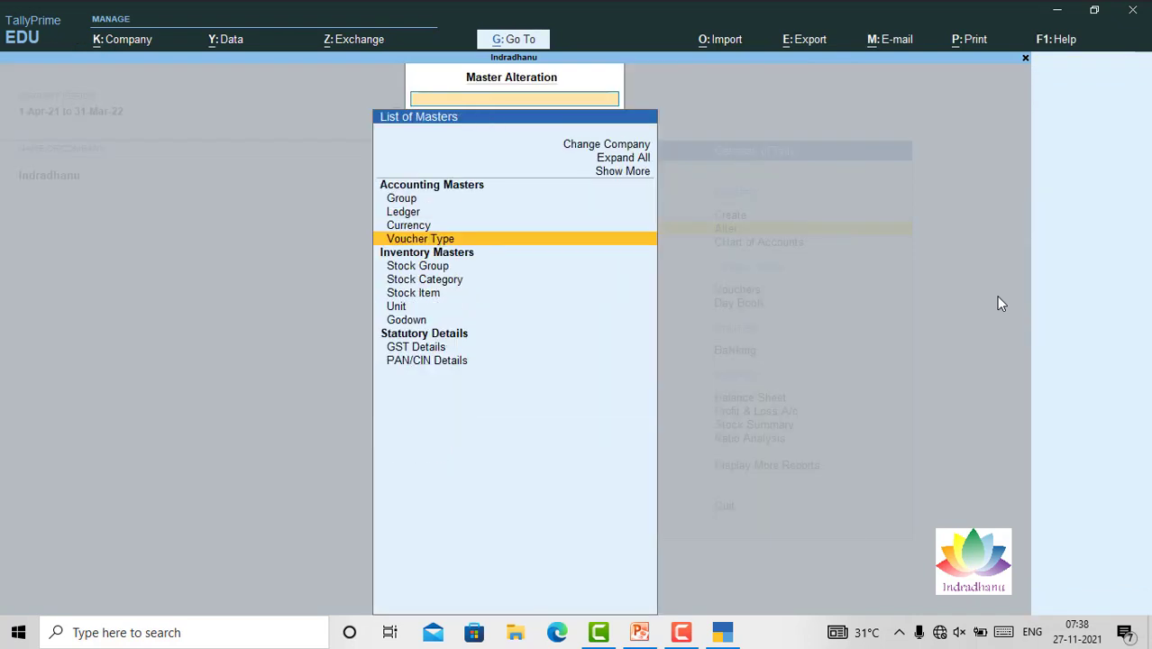
pyautogui.press('Escape')
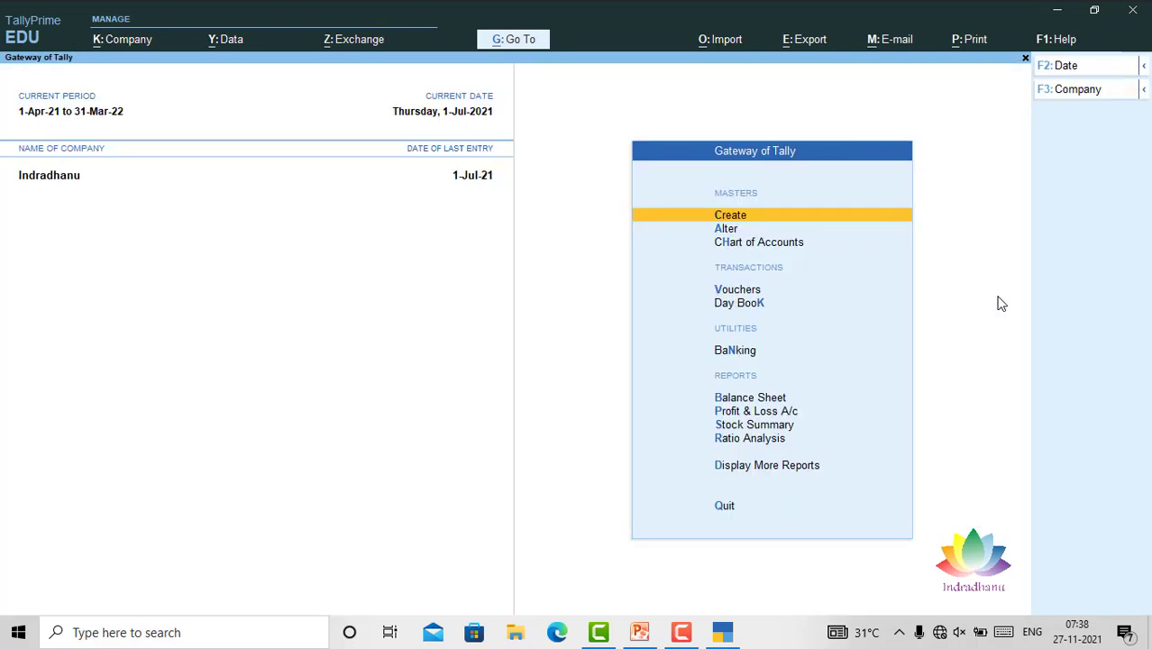
# Open the Statistics report from the Statements of Accounts under Display More Reports.
pyautogui.press('Down')
pyautogui.press('Down')
pyautogui.press('Down')
pyautogui.press('Down')
pyautogui.press('Down')
pyautogui.press('Down')
pyautogui.press('Down')
pyautogui.press('Down')
pyautogui.press('Down')
pyautogui.press('Down')
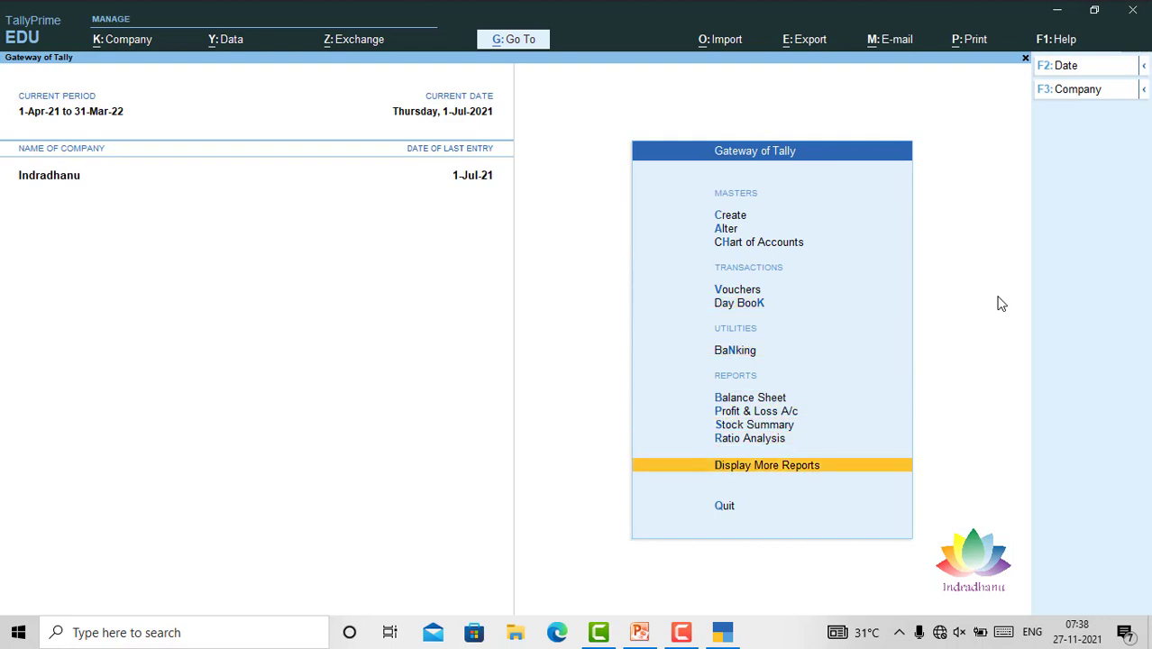
pyautogui.press('Return')
pyautogui.press('Down')
pyautogui.press('Down')
pyautogui.press('Down')
pyautogui.press('Down')
pyautogui.press('Down')
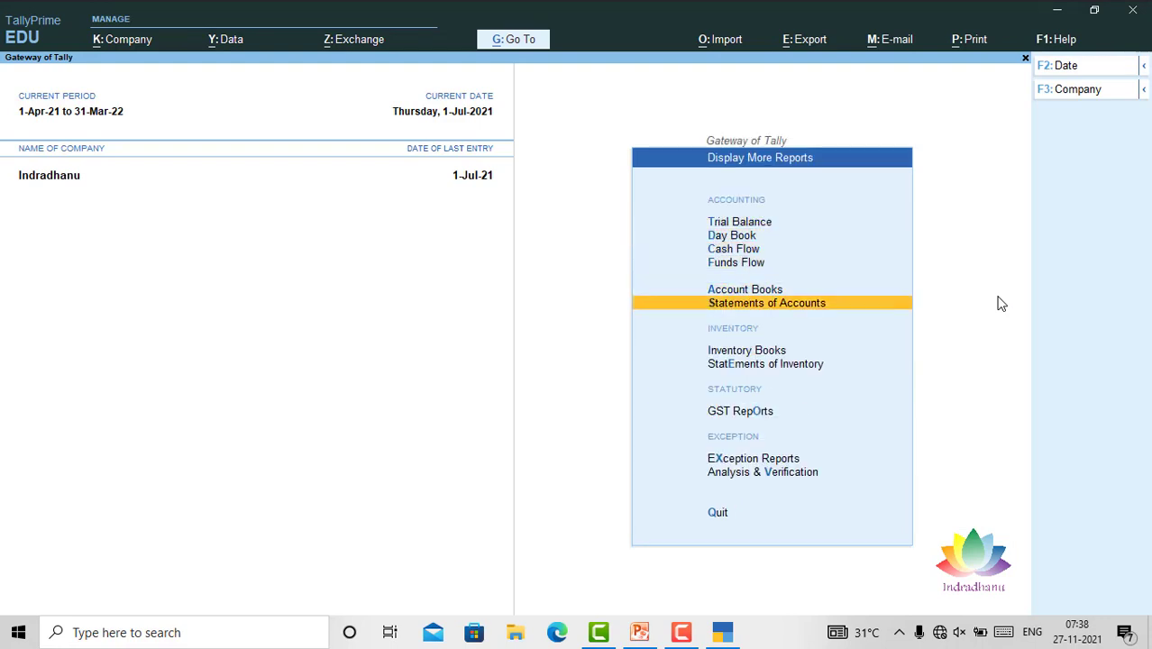
pyautogui.press('Return')
pyautogui.press('Down')
pyautogui.press('Down')
pyautogui.press('Return')
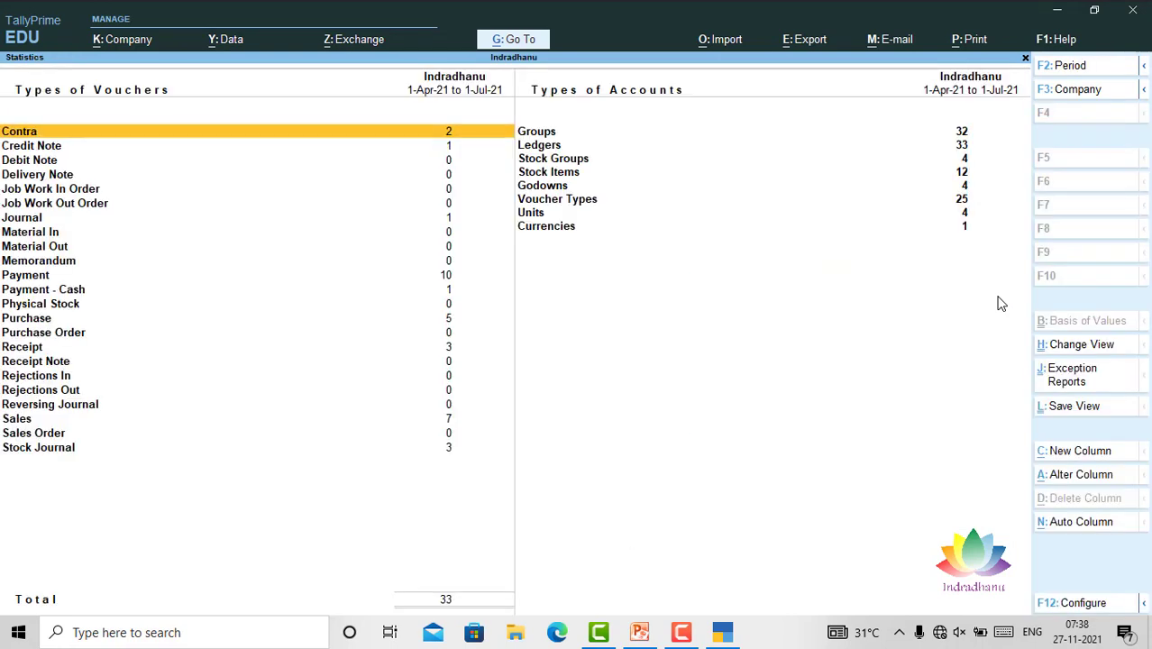
# View the monthly register of the Sales vouchers from the statistics, then return to Gateway of Tally.
pyautogui.press('Down')
pyautogui.press('Down')
pyautogui.press('Down')
pyautogui.press('Down')
pyautogui.press('Down')
pyautogui.press('Down')
pyautogui.press('Down')
pyautogui.press('Down')
pyautogui.press('Down')
pyautogui.press('Down')
pyautogui.press('Down')
pyautogui.press('Down')
pyautogui.press('Down')
pyautogui.press('Down')
pyautogui.press('Down')
pyautogui.press('Down')
pyautogui.press('Down')
pyautogui.press('Down')
pyautogui.press('Down')
pyautogui.press('Down')
pyautogui.press('Up')
pyautogui.press('Up')
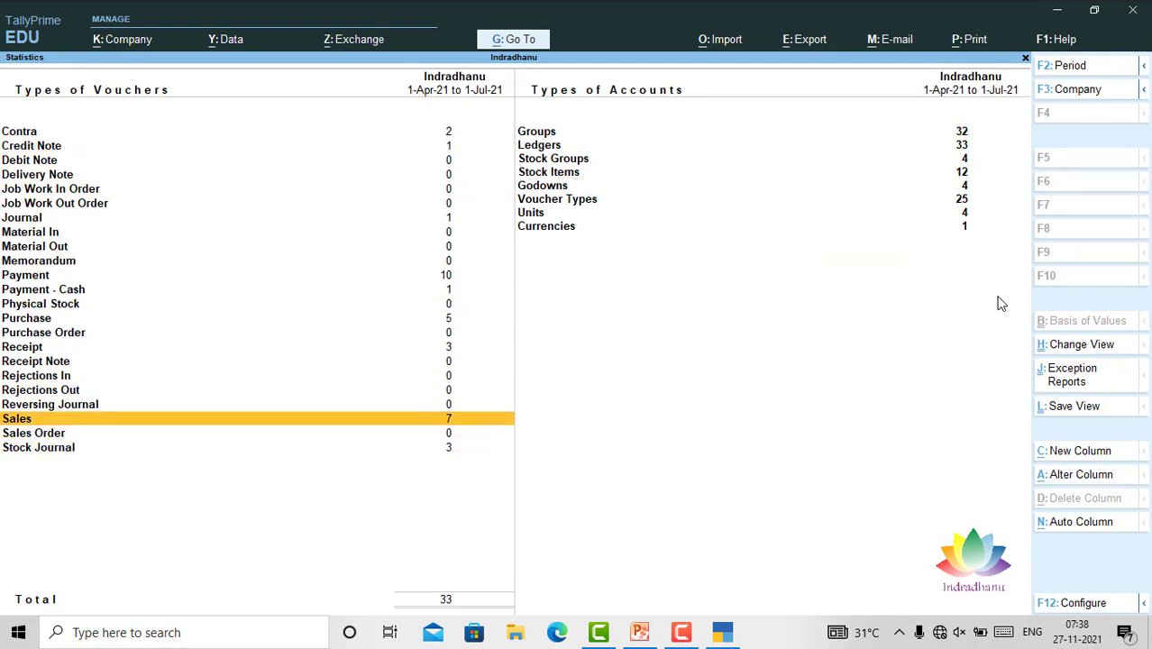
pyautogui.press('Return')
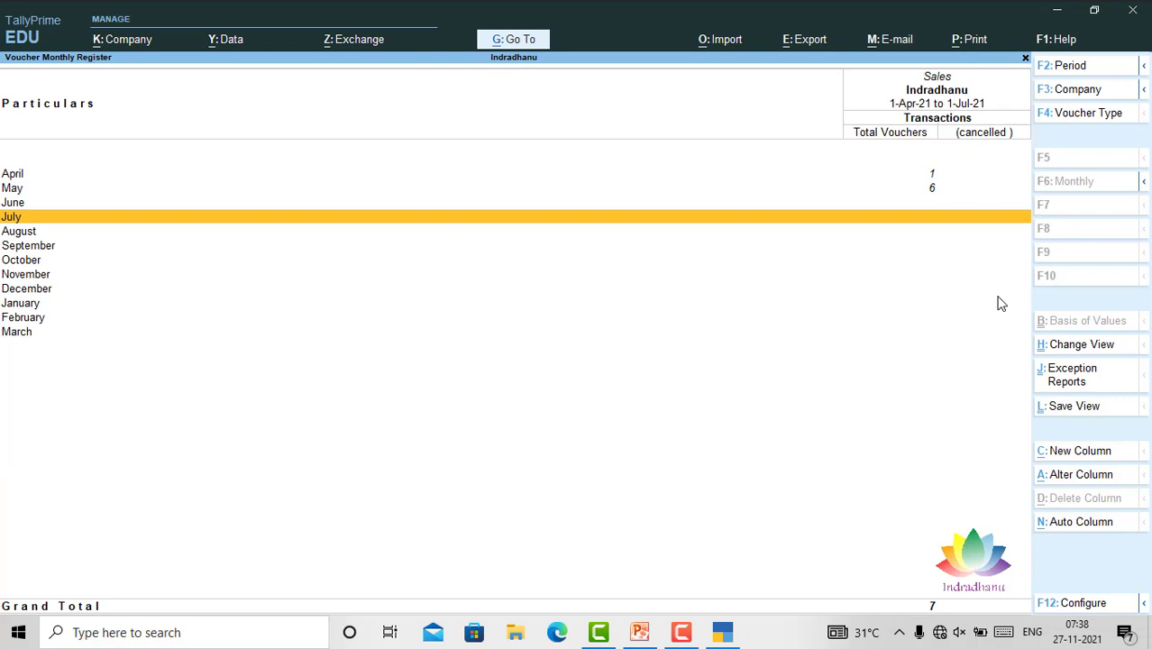
pyautogui.press('Escape')
pyautogui.press('Escape')
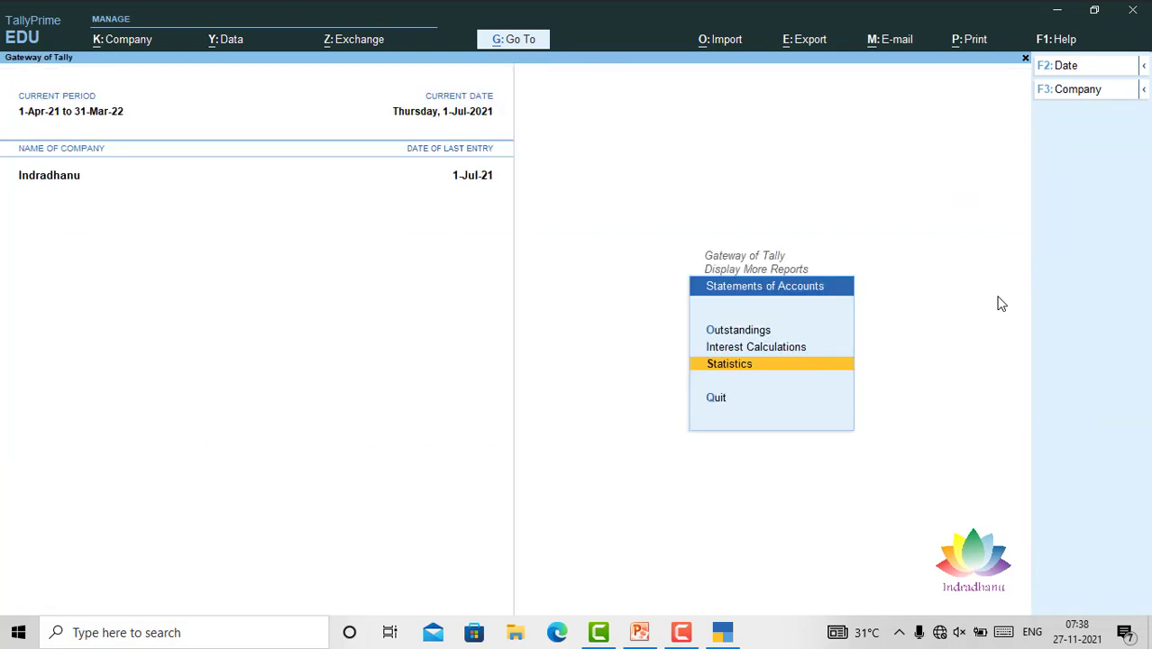
pyautogui.press('Escape')
pyautogui.press('Escape')
# Start a new voucher type from the voucher type alteration list, name it "Sales - New" and leave the alias empty.
pyautogui.press('Up')
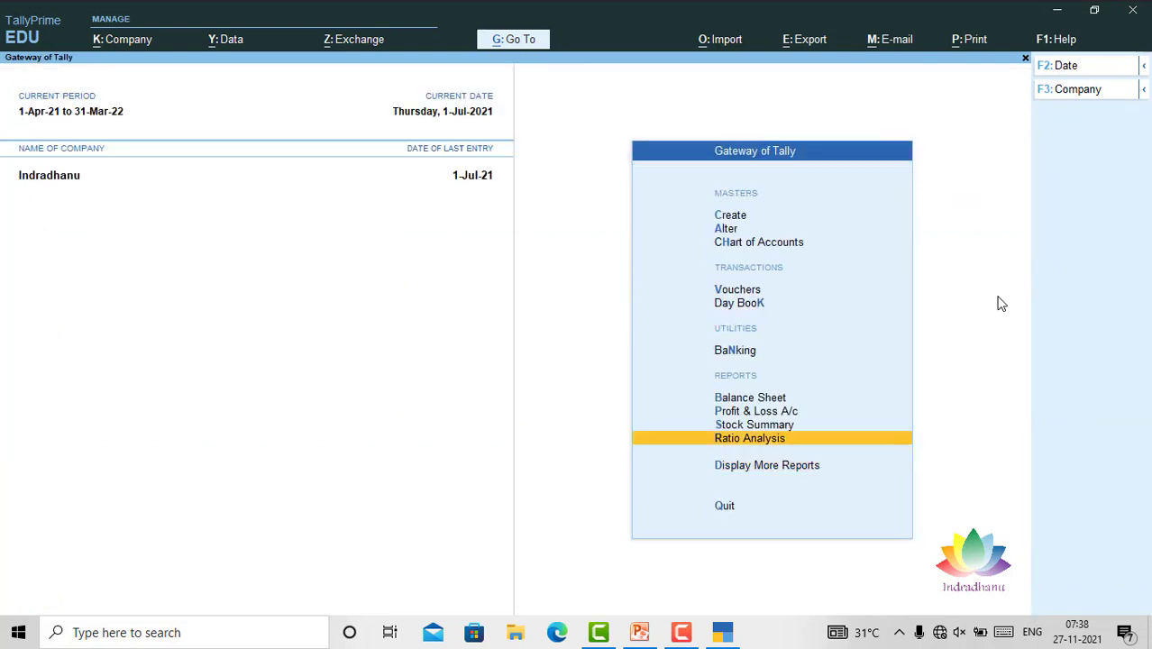
pyautogui.press('Up')
pyautogui.press('Up')
pyautogui.press('Up')
pyautogui.press('Up')
pyautogui.press('Up')
pyautogui.press('Up')
pyautogui.press('Up')
pyautogui.press('Up')
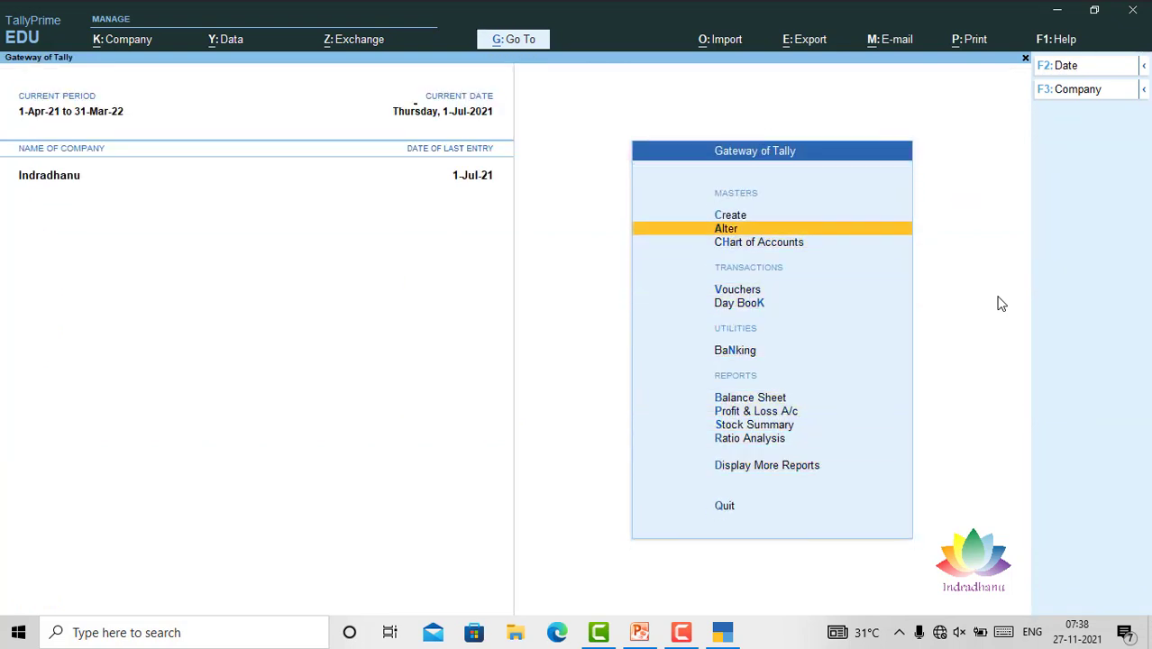
pyautogui.press('Return')
pyautogui.press('Down')
pyautogui.press('Down')
pyautogui.press('Down')
pyautogui.press('Return')
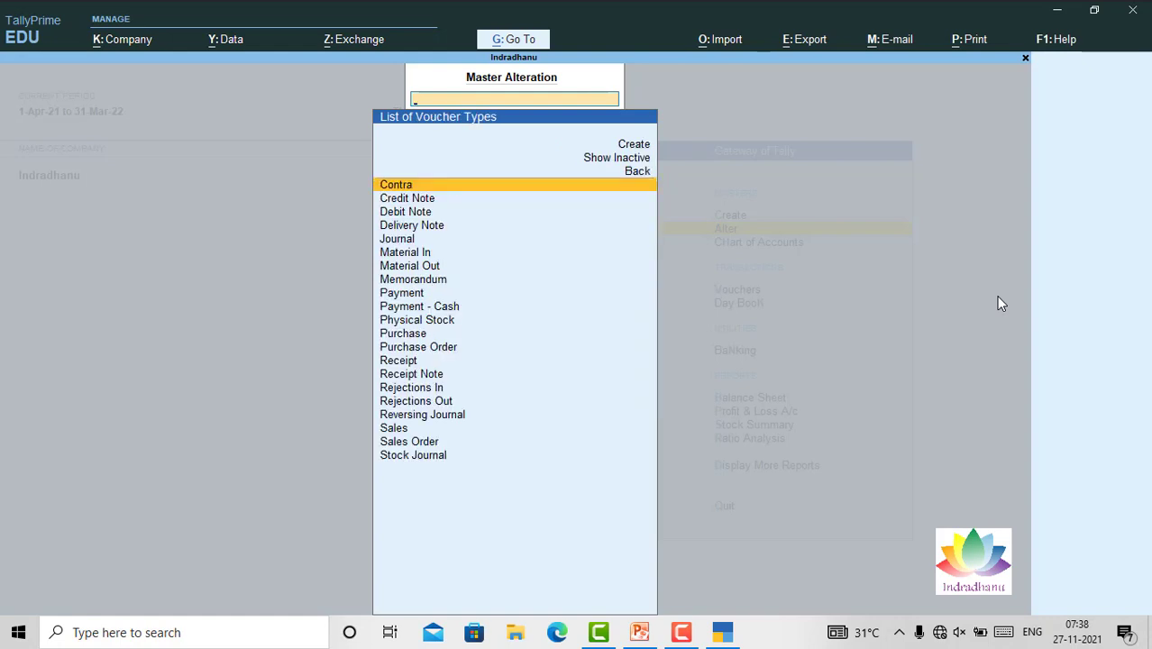
pyautogui.press('Up')
pyautogui.press('Up')
pyautogui.press('Up')
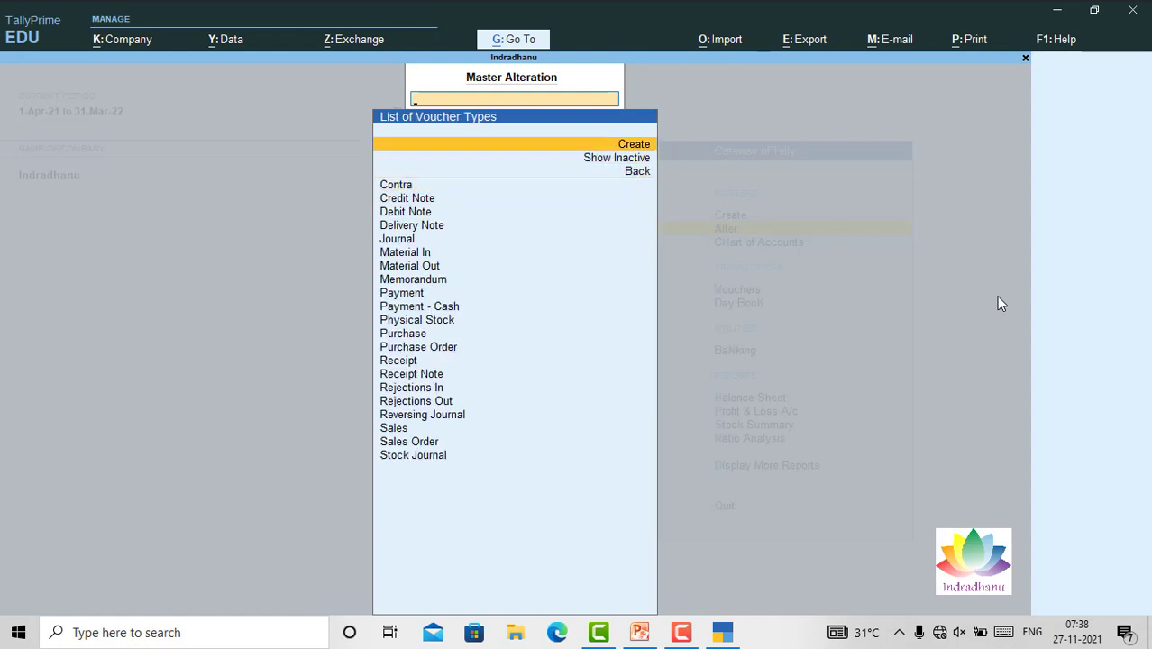
pyautogui.press('Return')
pyautogui.write('Sal')
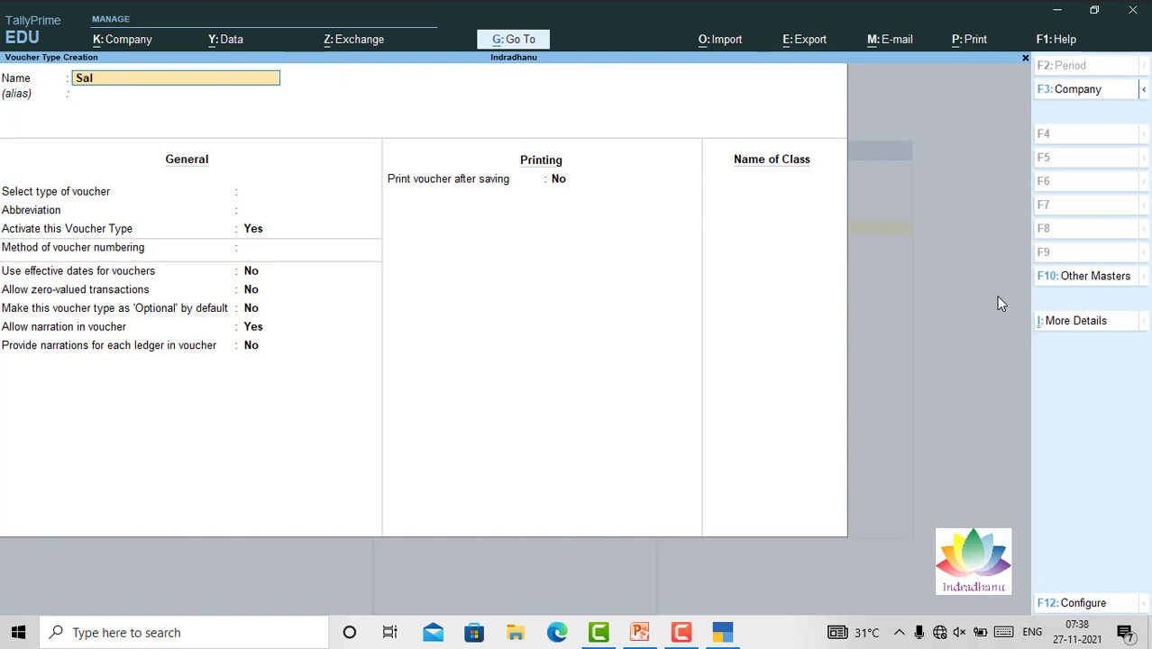
pyautogui.write('es - New')
pyautogui.press('Return')
pyautogui.press('Return')
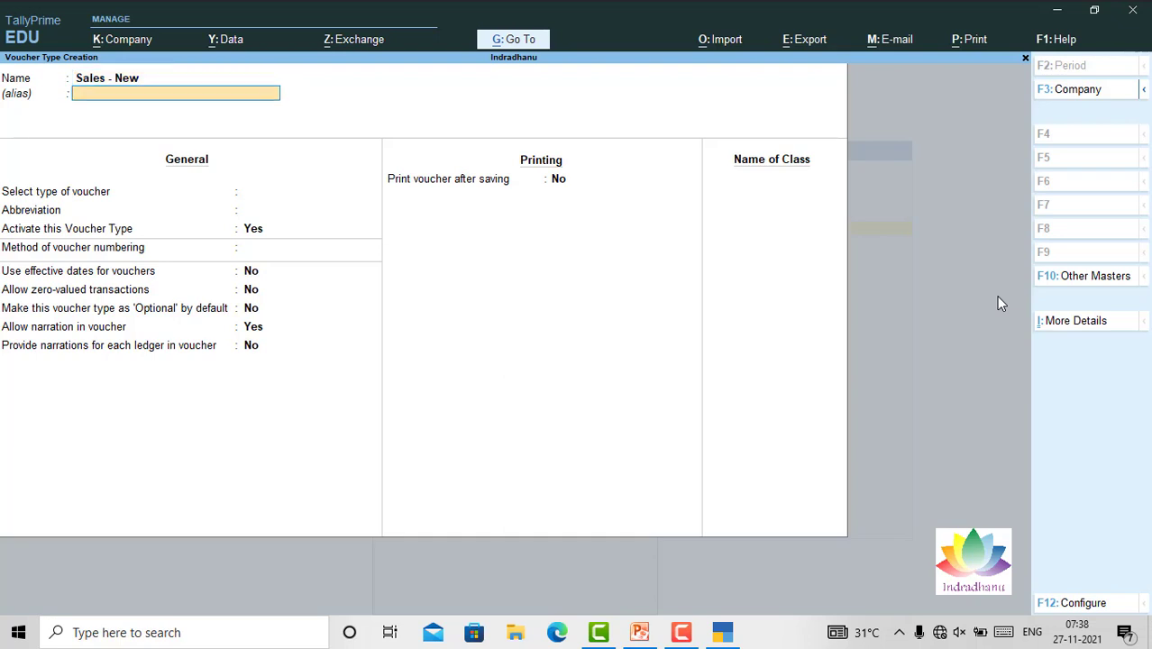
# Base the new voucher type on Sales, keeping the abbreviation Sale and the voucher type activated.
pyautogui.write('les')
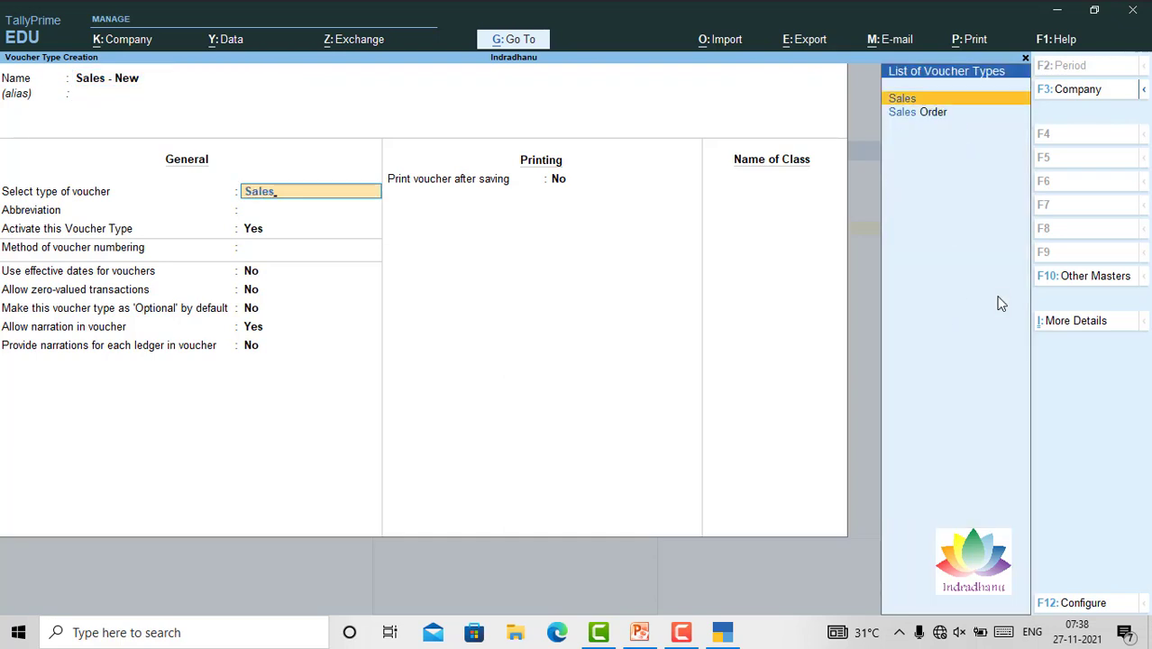
pyautogui.press('Return')
pyautogui.press('Return')
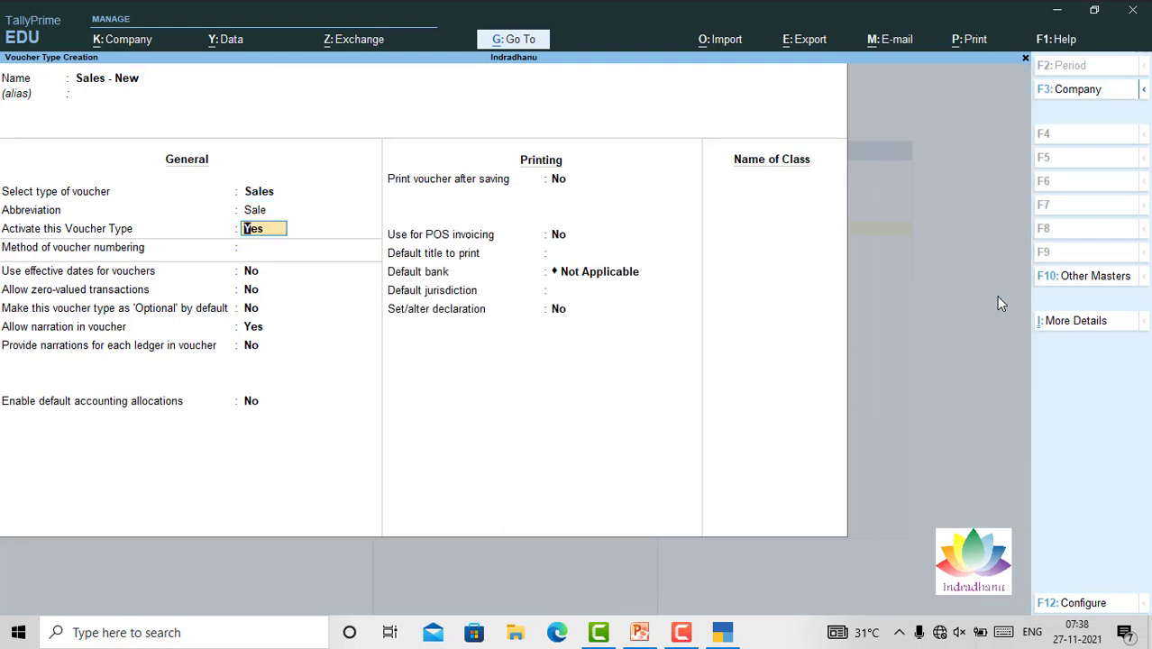
pyautogui.press('Return')
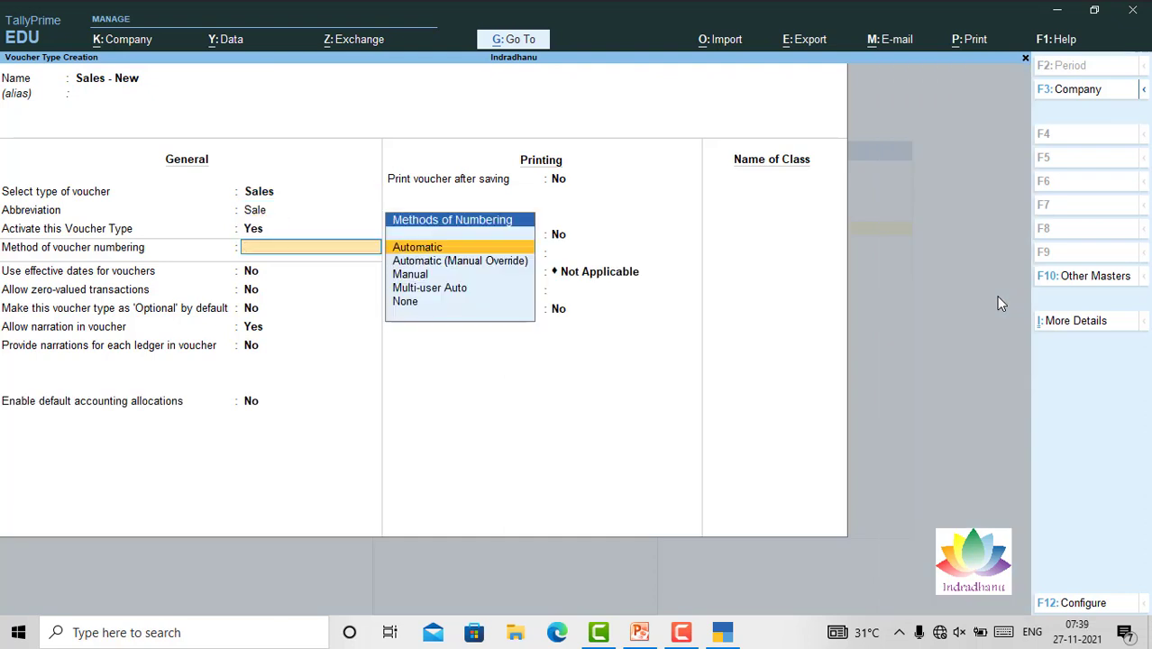
# Set the voucher numbering method to Automatic (Manual Override) and Prevent duplicates to Yes.
pyautogui.press('Down')
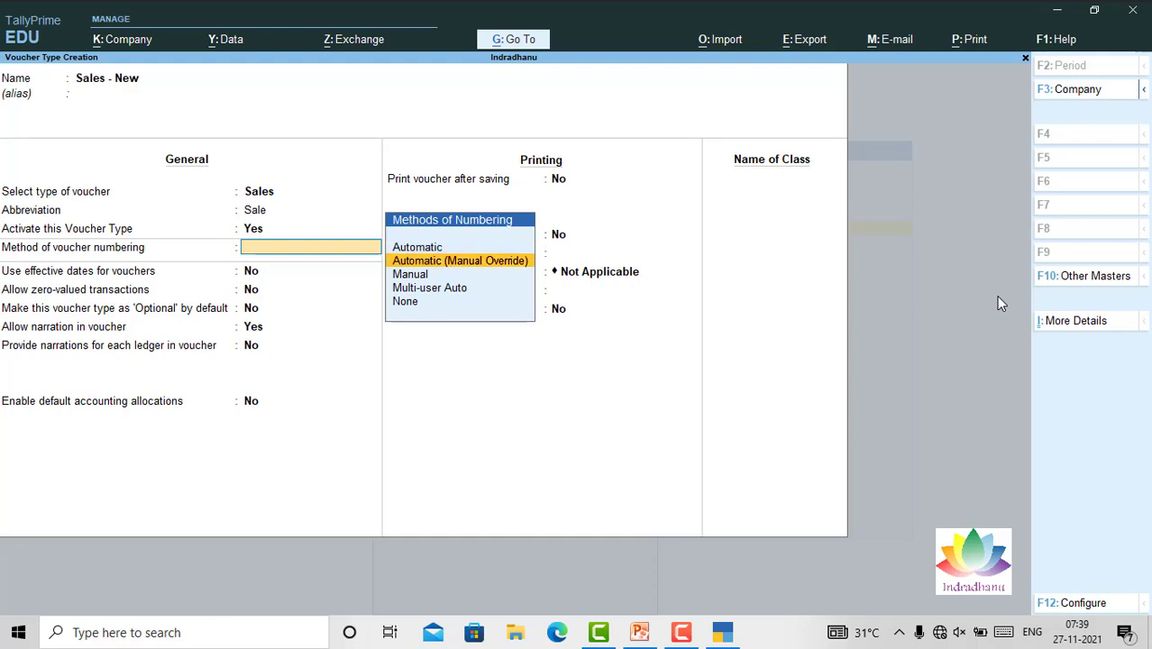
pyautogui.press('Return')
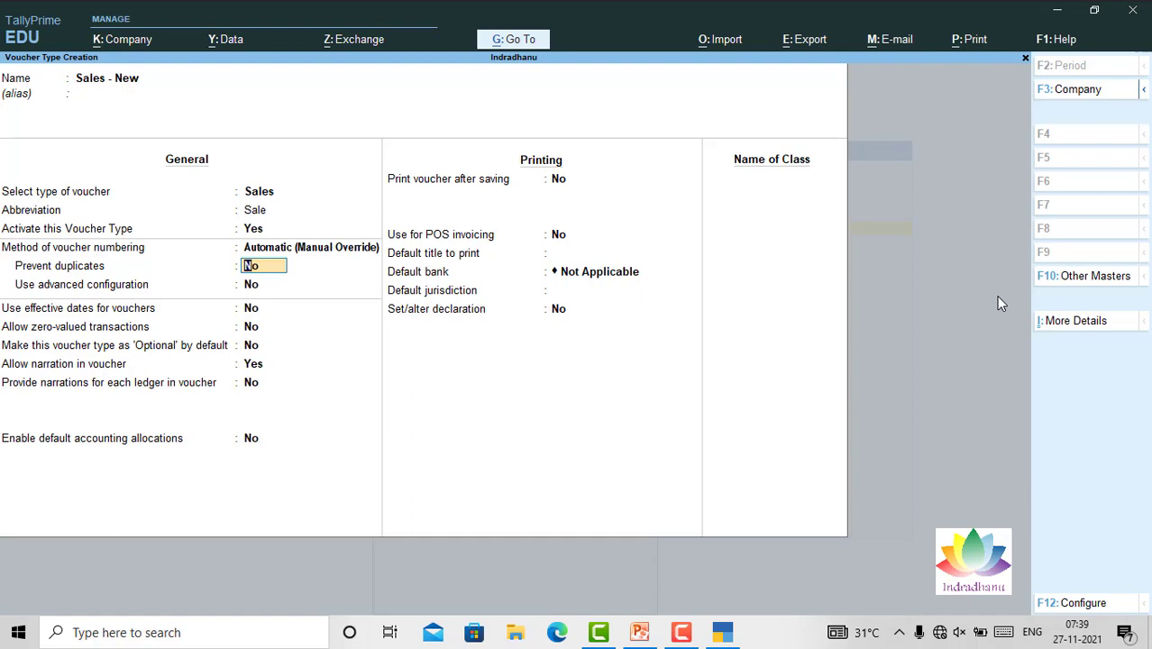
pyautogui.write('y')
pyautogui.press('Return')
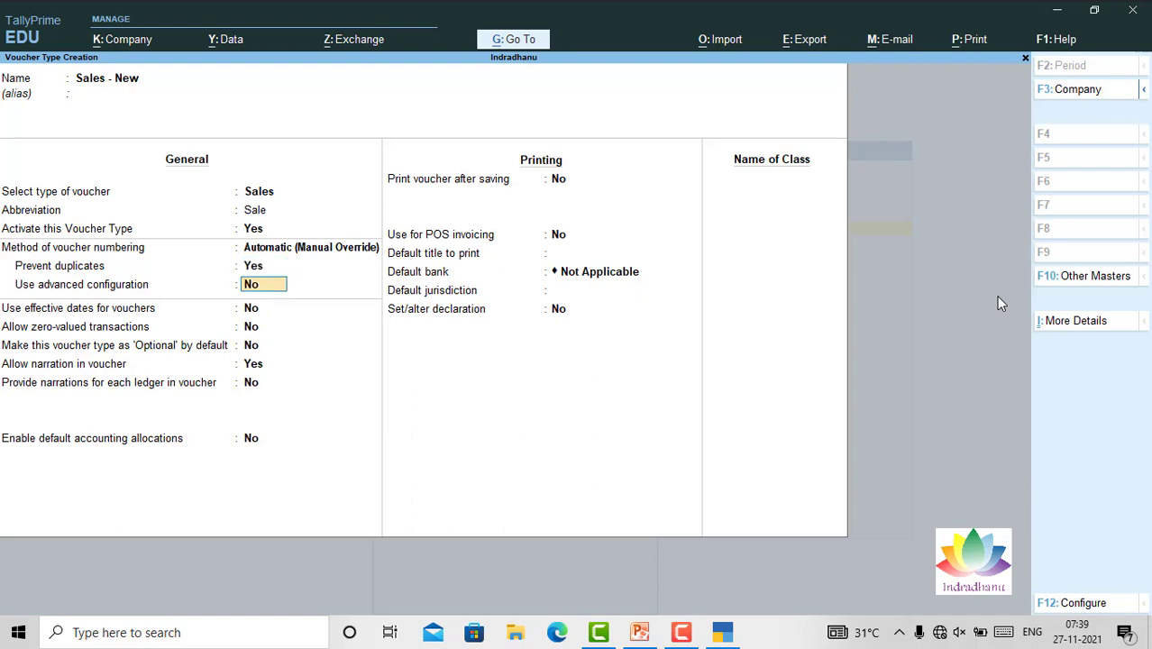
# Accept the remaining default settings, save the Sales - New voucher type and return to Gateway of Tally.
pyautogui.press('Return')
pyautogui.press('Return')
pyautogui.press('Return')
pyautogui.press('Return')
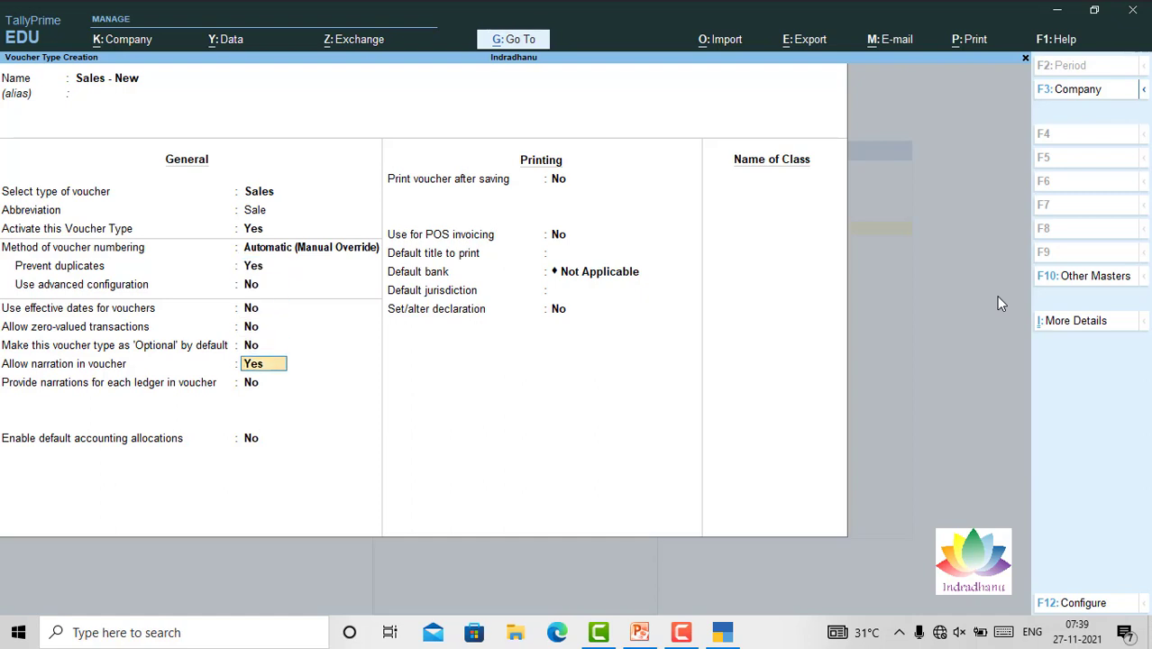
pyautogui.press('Return')
pyautogui.press('Return')
pyautogui.press('Return')
pyautogui.press('Return')
pyautogui.press('Return')
pyautogui.press('Return')
pyautogui.press('Return')
pyautogui.press('Return')
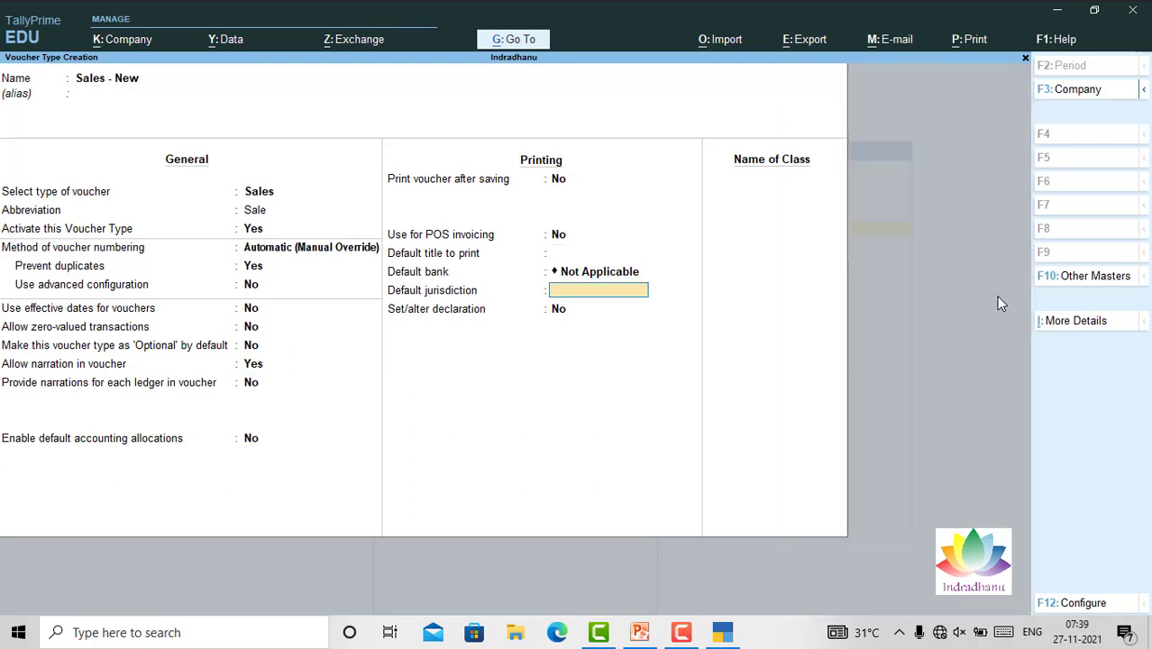
pyautogui.press('Return')
pyautogui.press('Return')
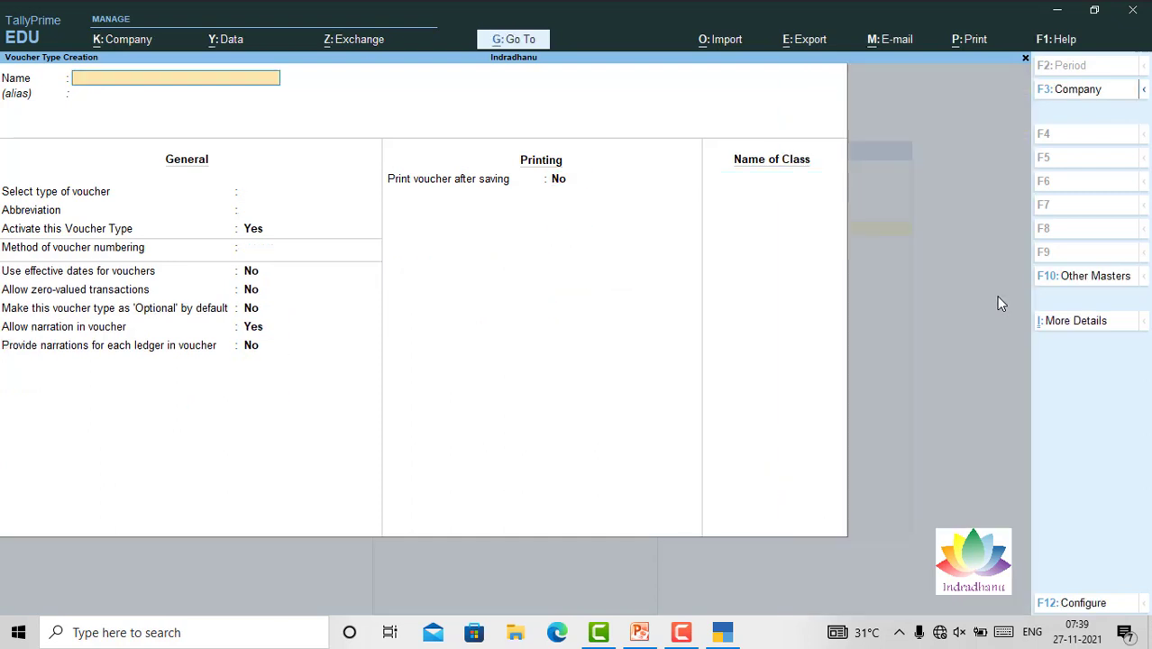
pyautogui.press('Escape')
pyautogui.press('Return')
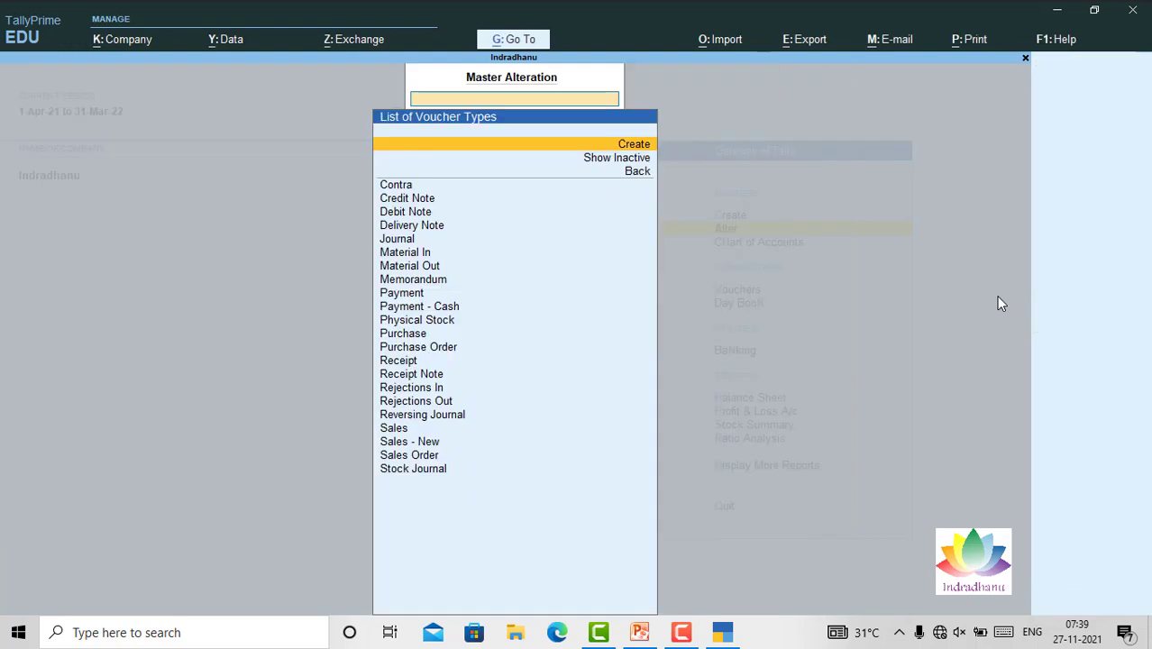
pyautogui.press('Escape')
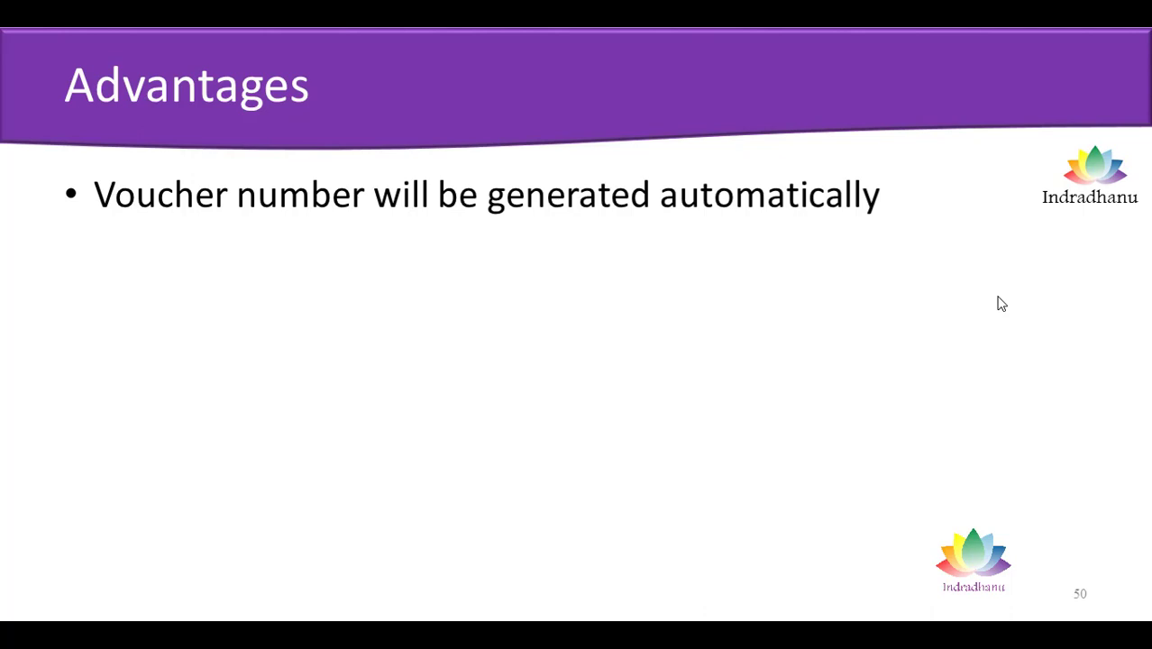
pyautogui.click(997, 297)
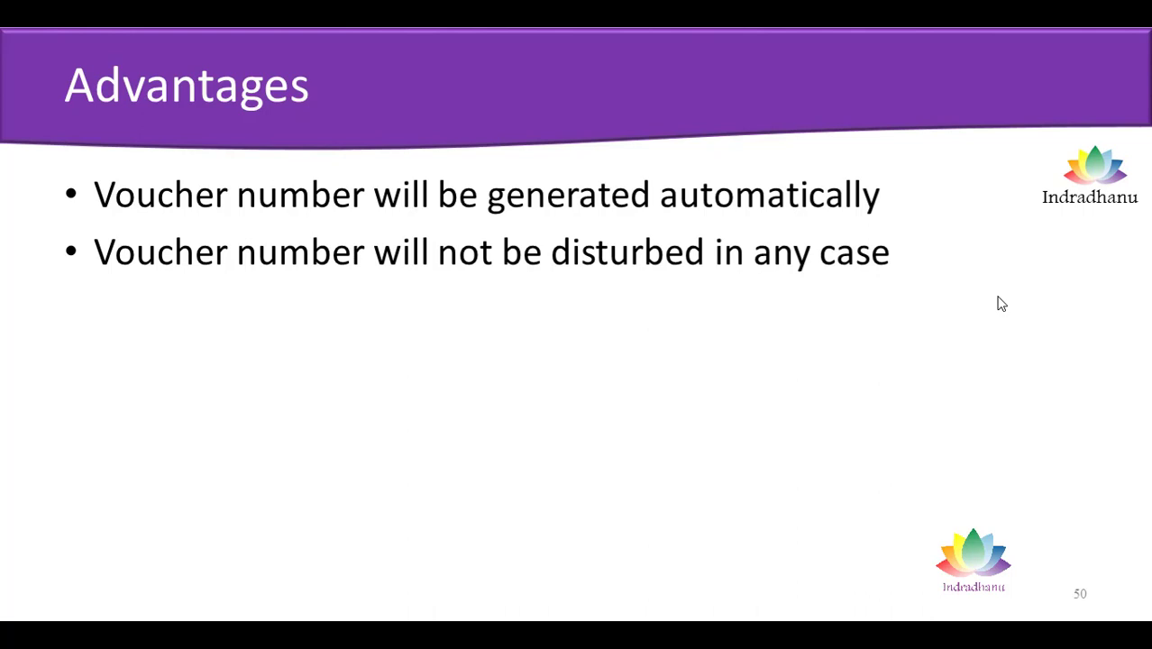
# Switch to TallyPrime, open voucher creation and start a voucher of the Sales type.
pyautogui.hotkey('alt', 'Tab')
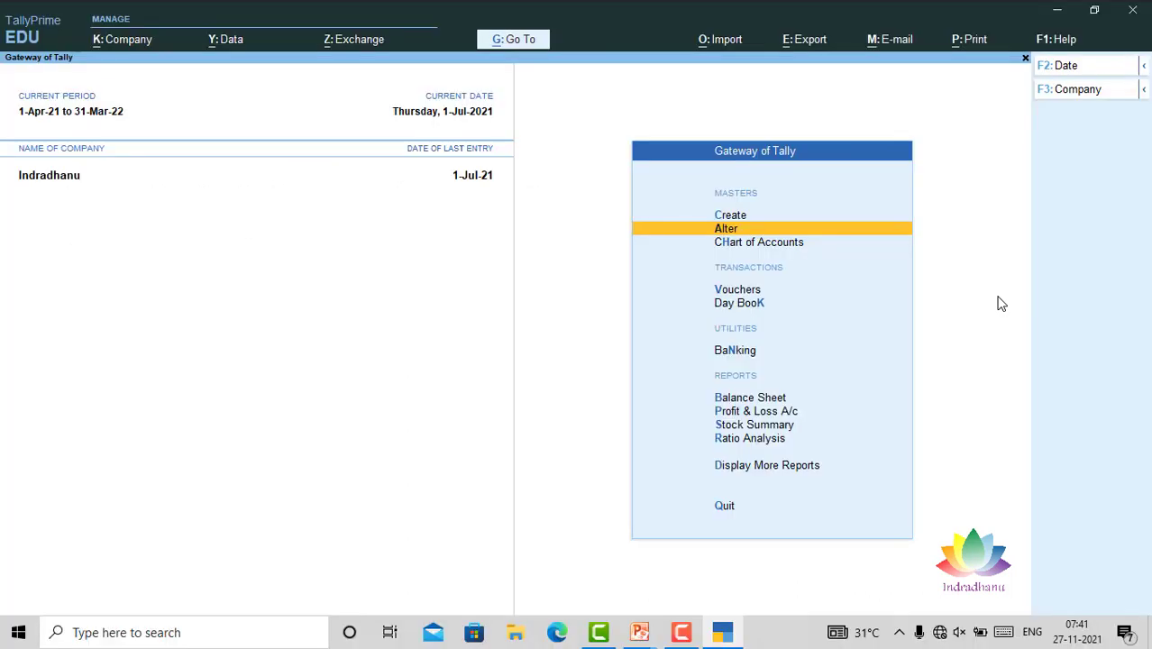
pyautogui.press('Down')
pyautogui.press('Down')
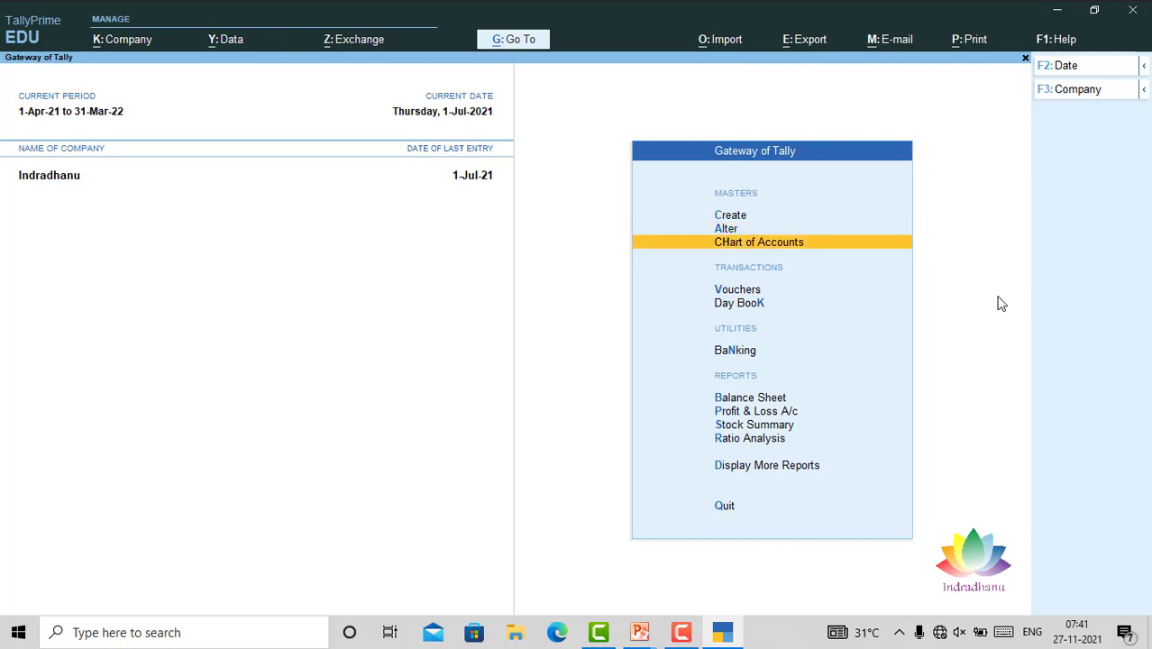
pyautogui.press('Return')
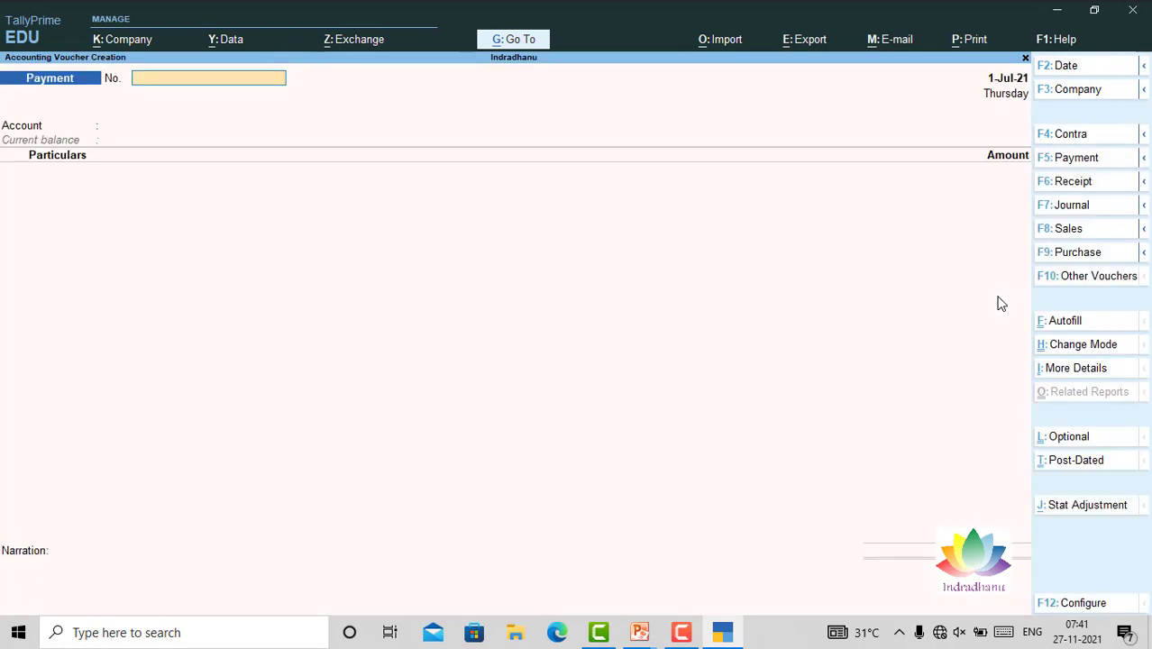
pyautogui.click(1069, 230)
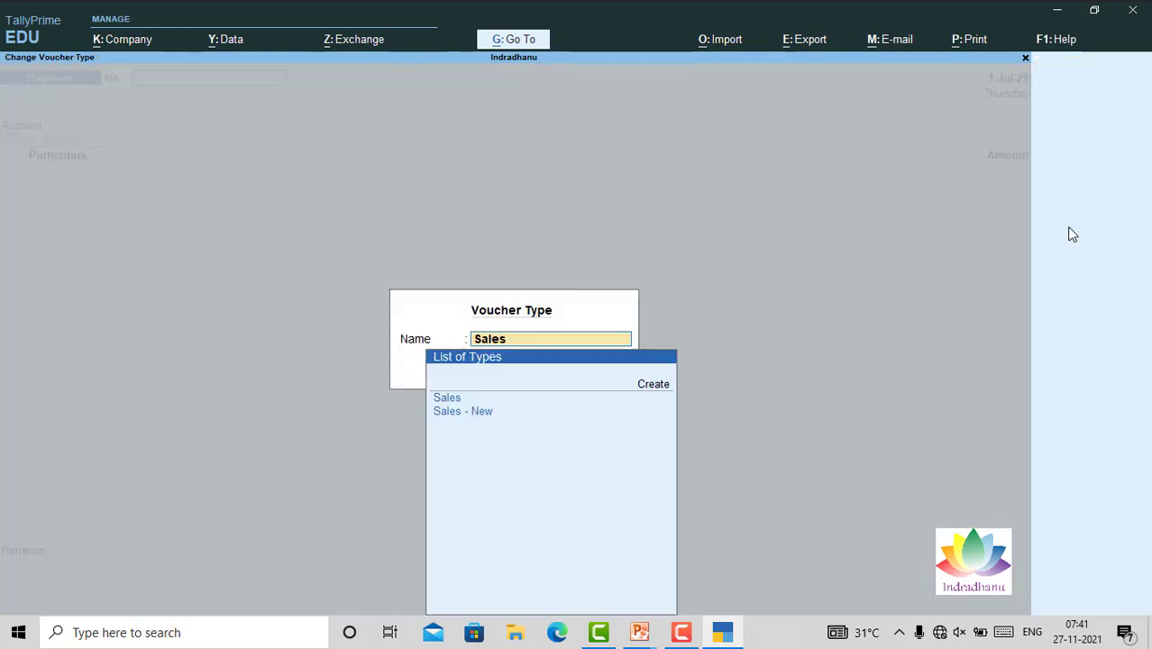
pyautogui.press('Down')
pyautogui.press('Down')
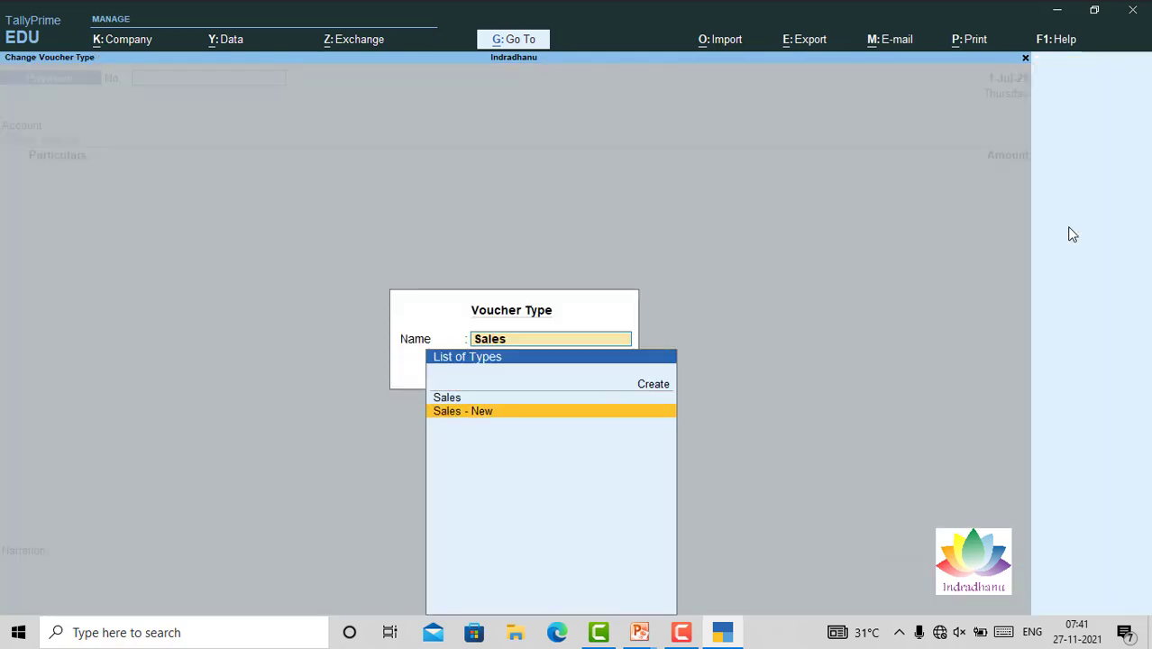
pyautogui.press('Up')
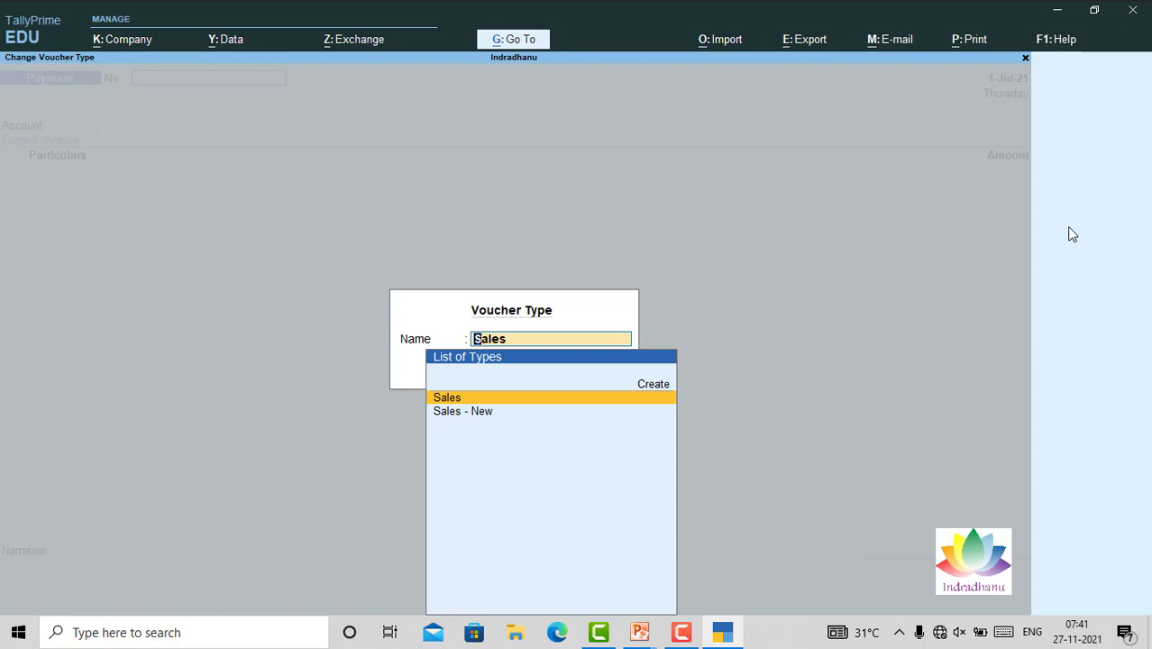
pyautogui.press('Return')
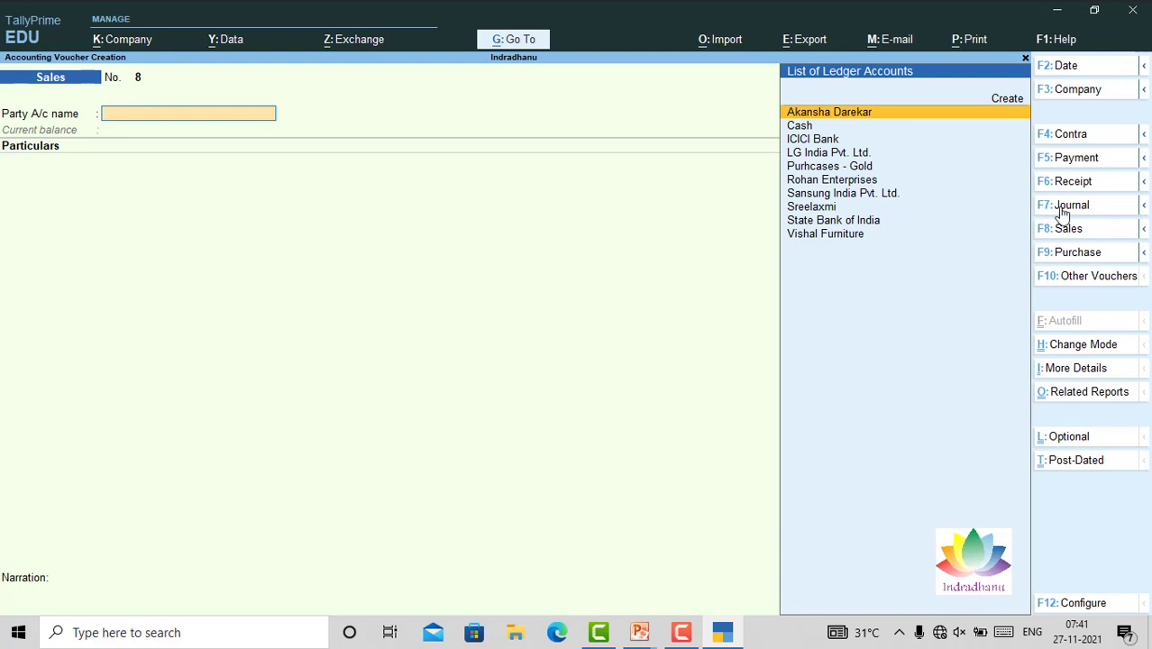
# Change the voucher being created to the Sales - New voucher type.
pyautogui.click(1077, 231)
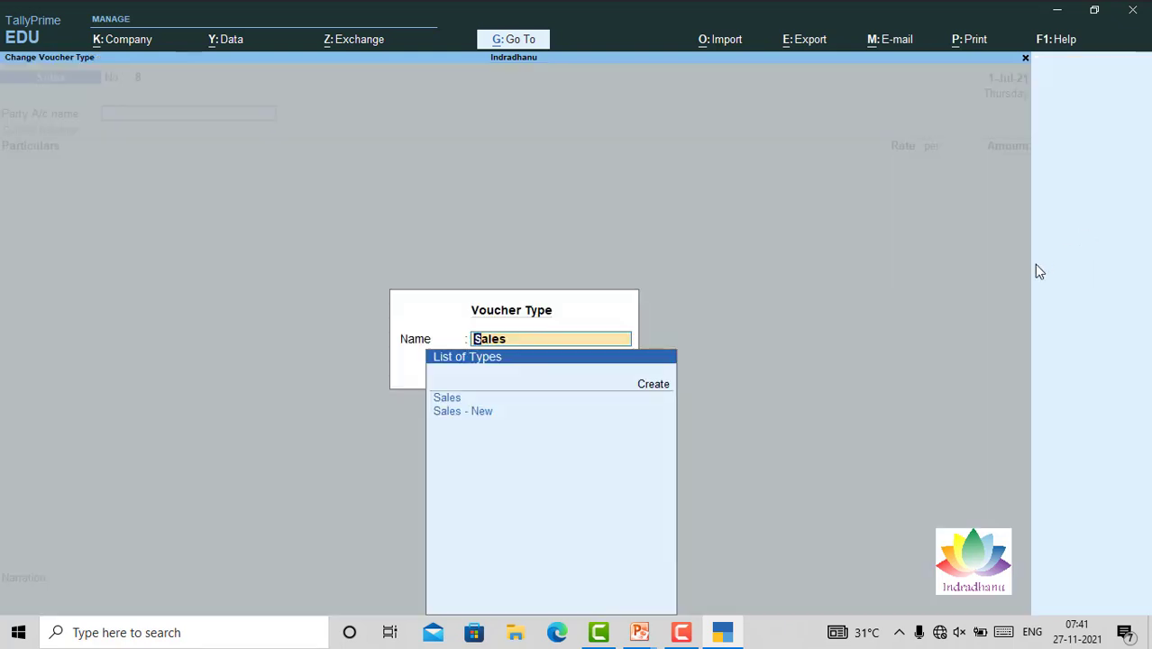
pyautogui.press('Down')
pyautogui.press('Return')
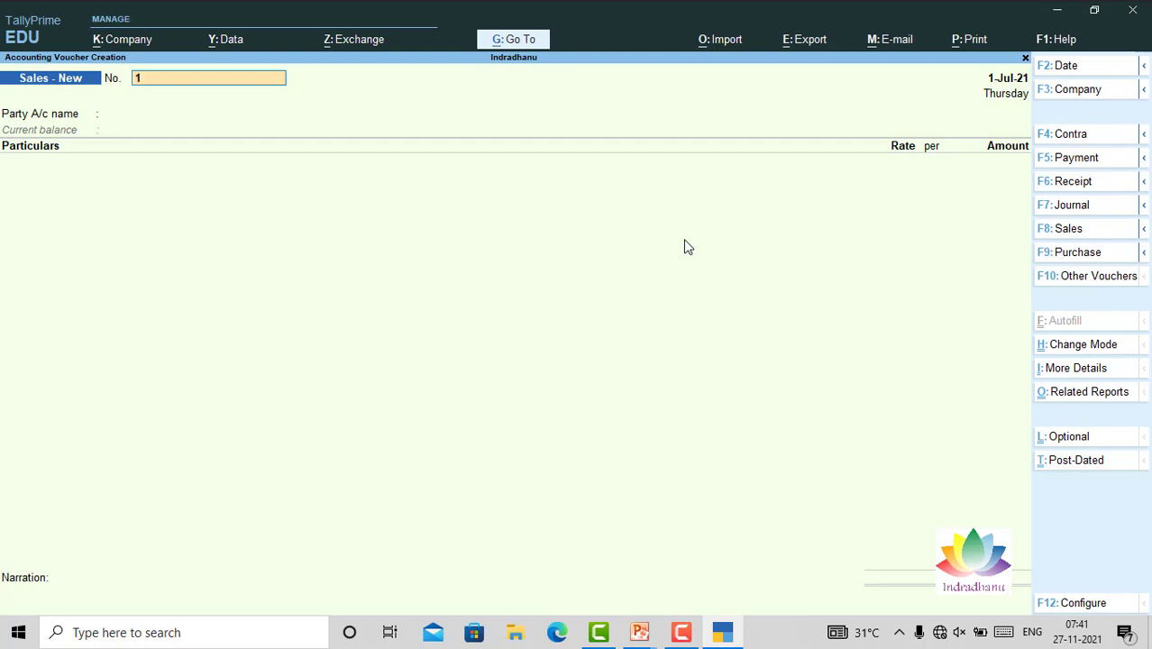
# Accept voucher number 1 and select Rohan Enterprises as the party account.
pyautogui.press('Return')
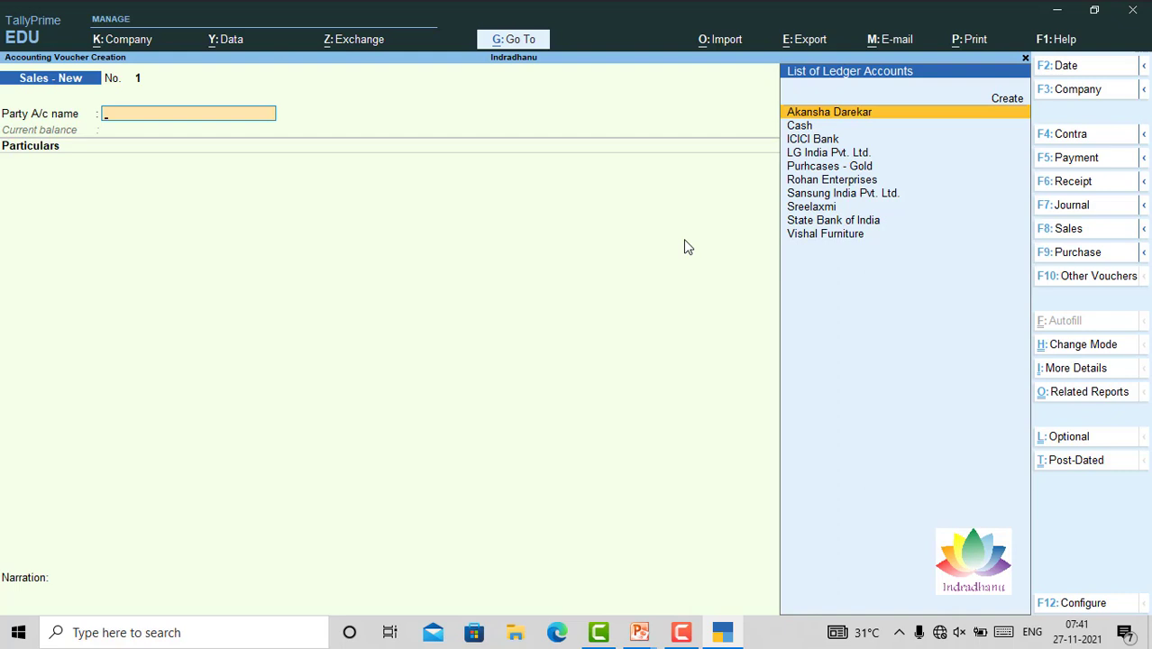
pyautogui.press('Down')
pyautogui.press('Down')
pyautogui.press('Down')
pyautogui.press('Down')
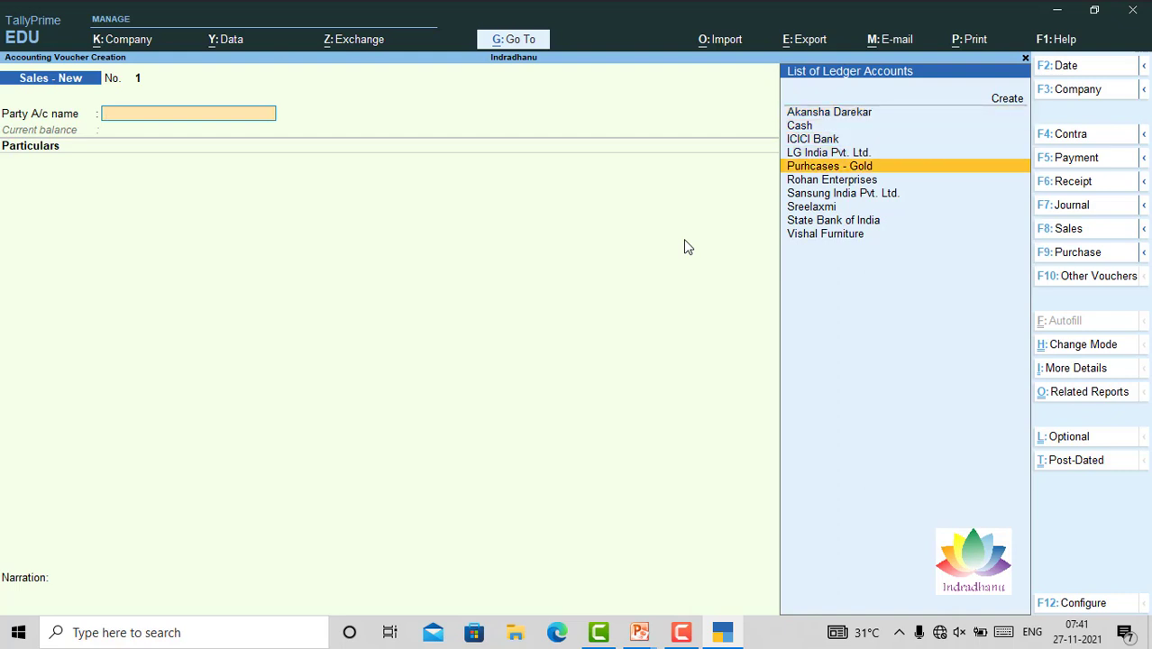
pyautogui.press('Down')
pyautogui.press('Return')
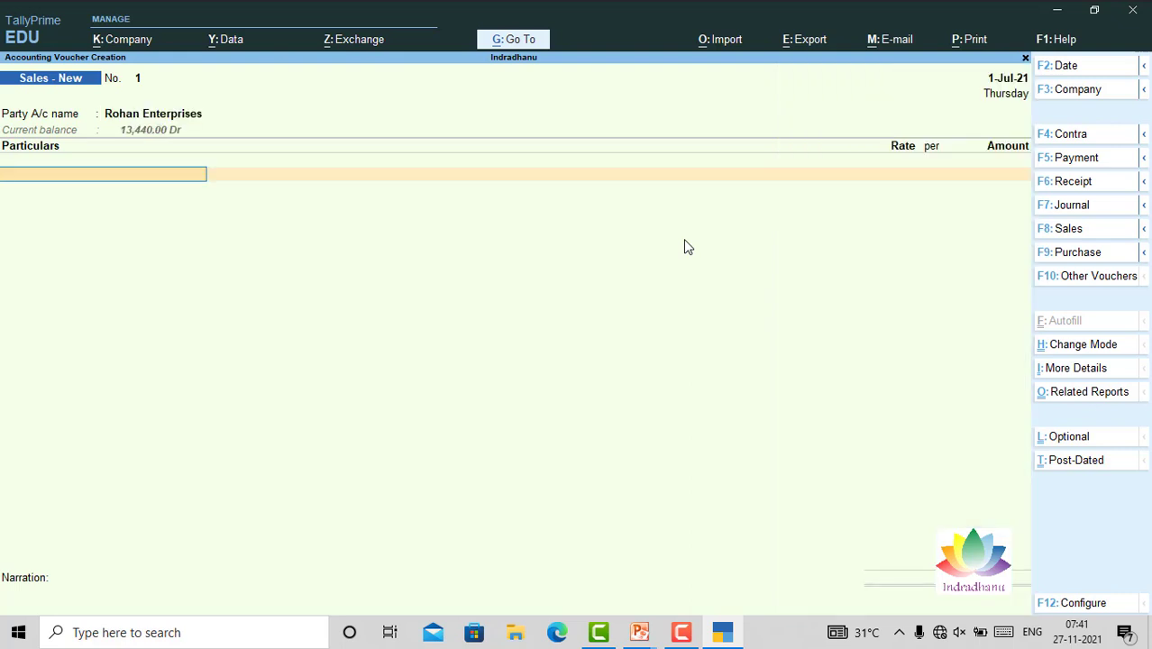
# Add the Sales ledger to the voucher's particulars with an amount of 10000.
pyautogui.write('Sales')
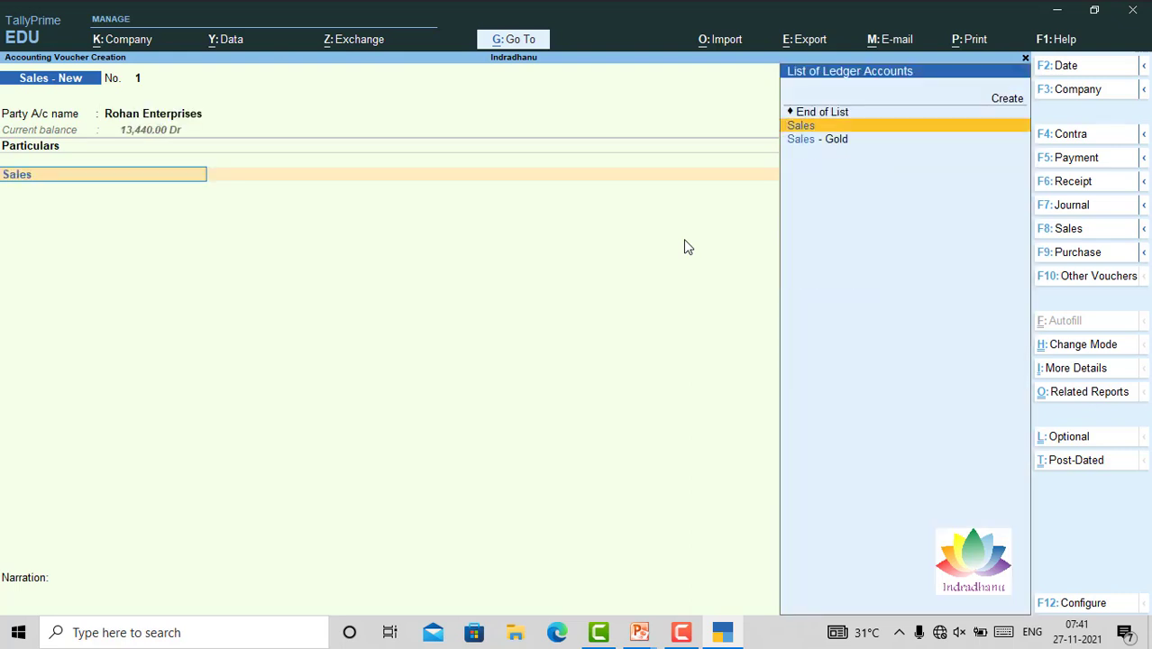
pyautogui.press('Return')
pyautogui.press('Return')
pyautogui.write('10000')
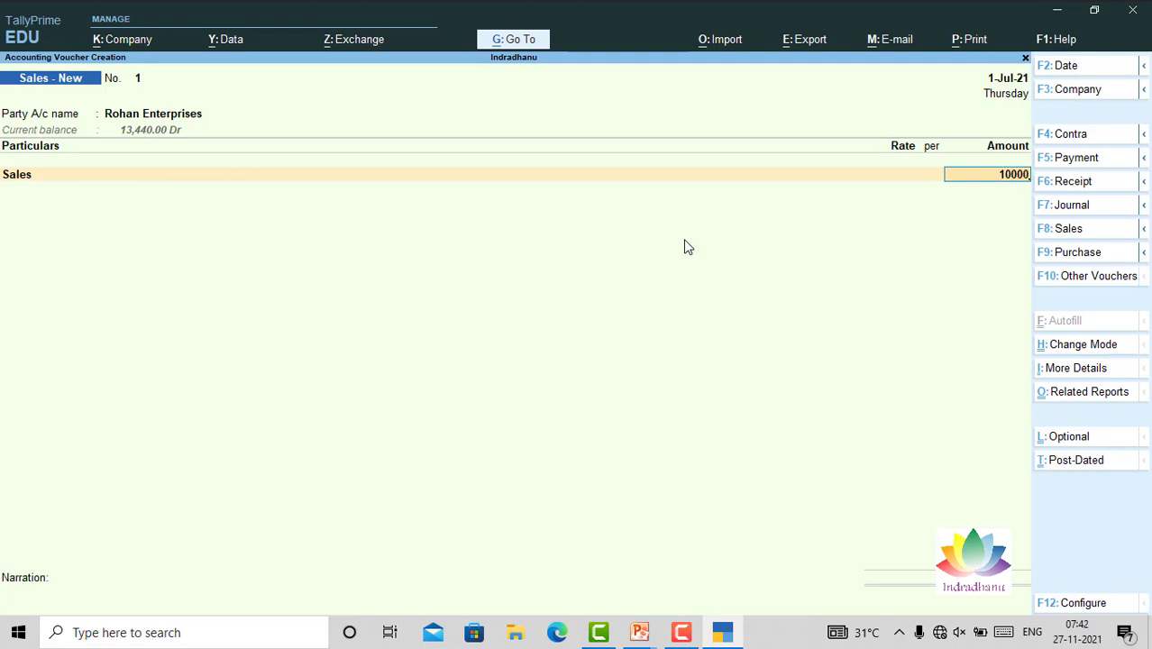
pyautogui.press('Return')
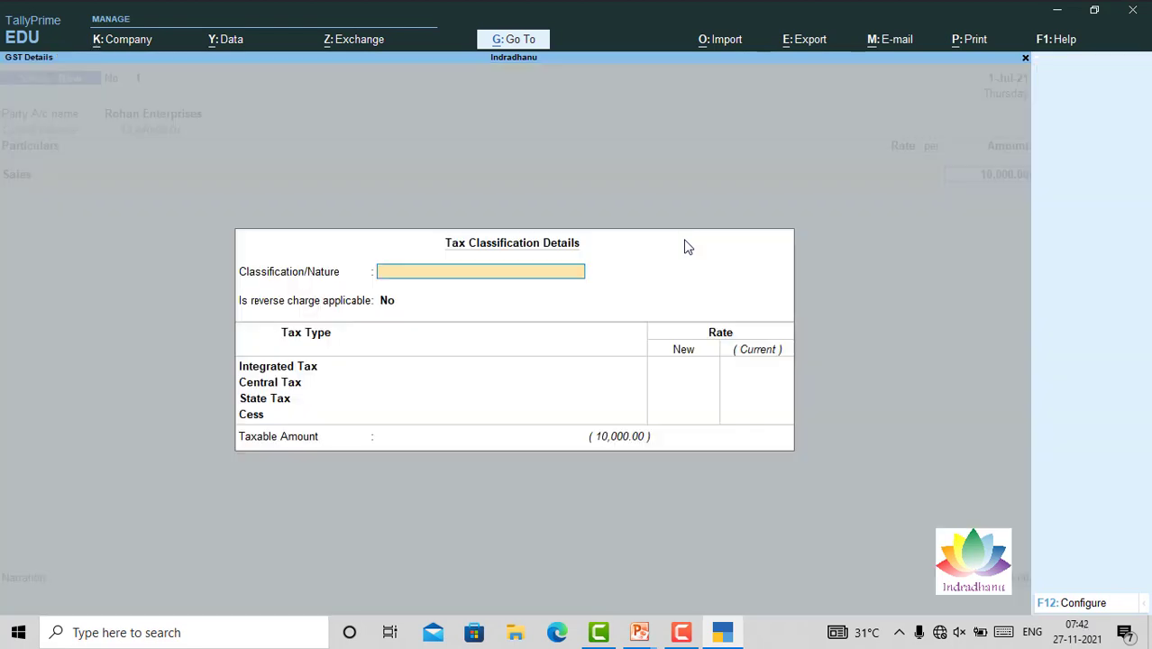
# Accept Not Applicable as the tax classification, with reverse charge No and the tax rates blank.
pyautogui.press('Return')
pyautogui.press('Return')
pyautogui.press('Return')
pyautogui.press('Return')
pyautogui.press('Return')
pyautogui.press('Return')
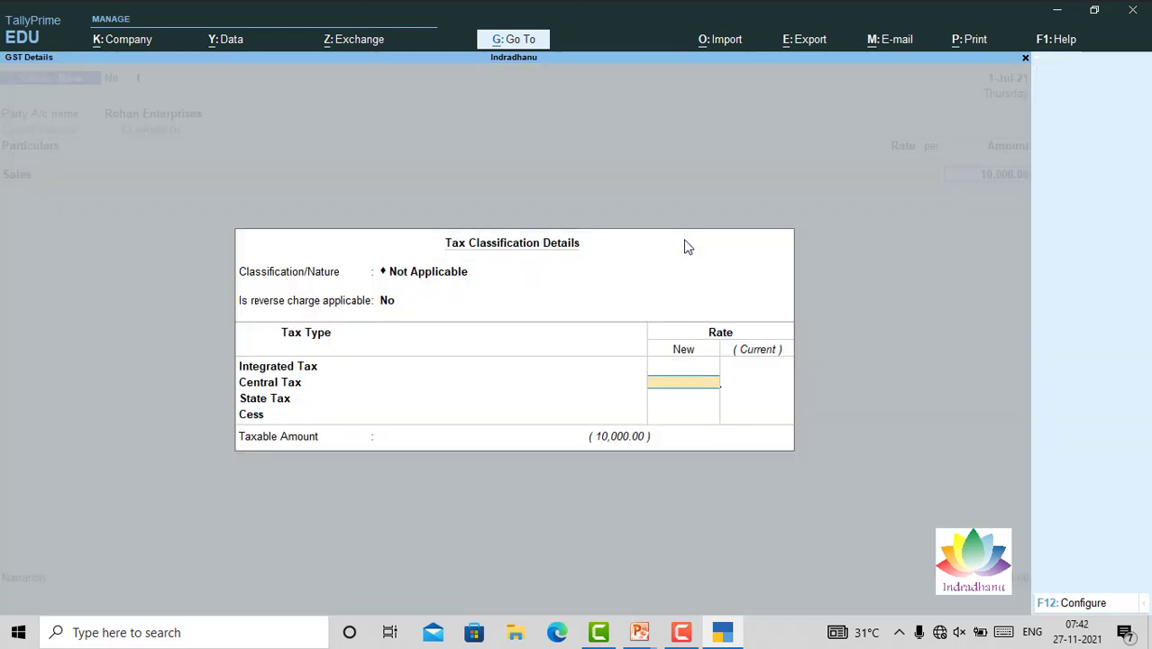
pyautogui.press('Return')
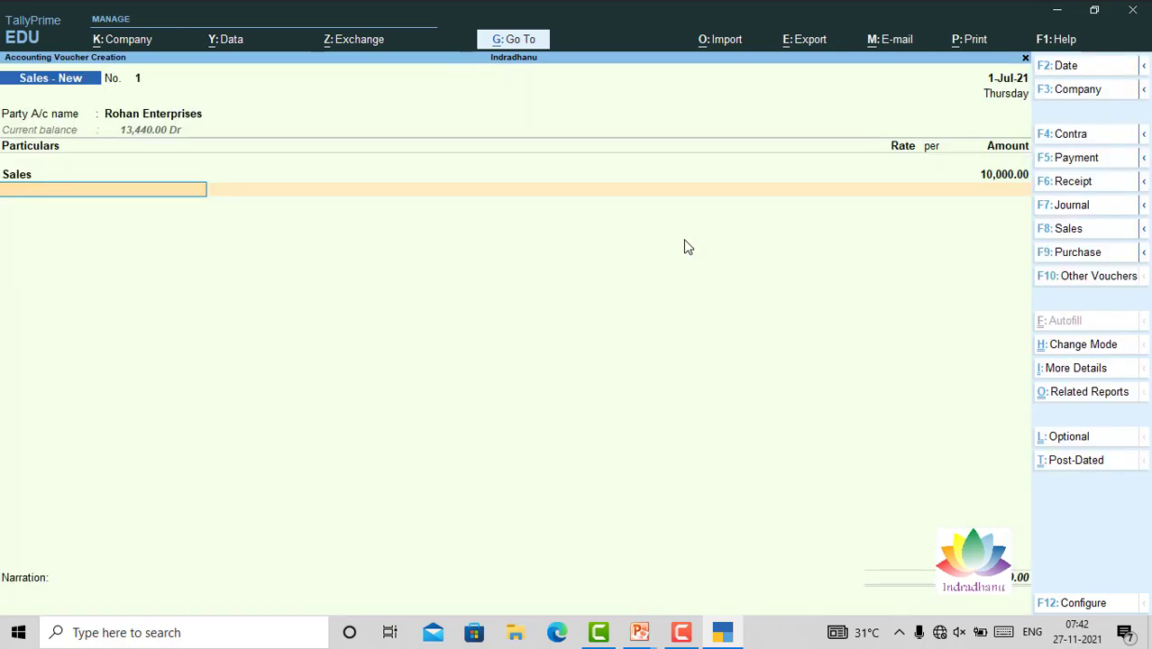
# Record the Rohan Enterprises bill as New Ref with the default details and save voucher 1 without a narration.
pyautogui.press('Return')
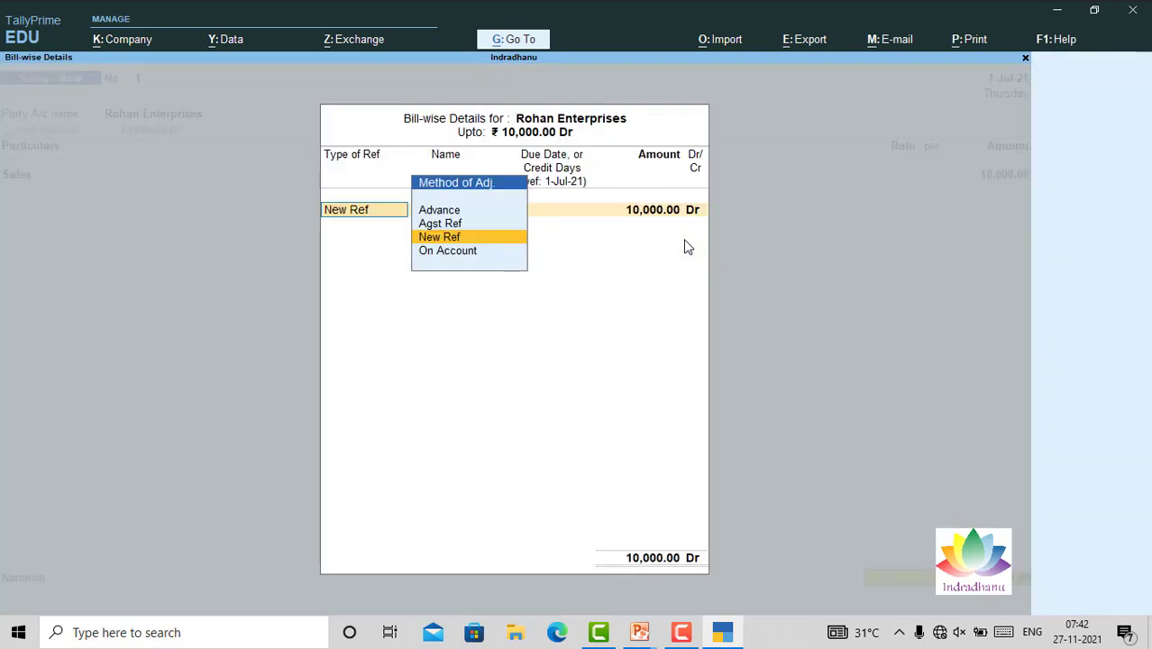
pyautogui.press('Return')
pyautogui.press('Return')
pyautogui.press('Return')
pyautogui.press('Return')
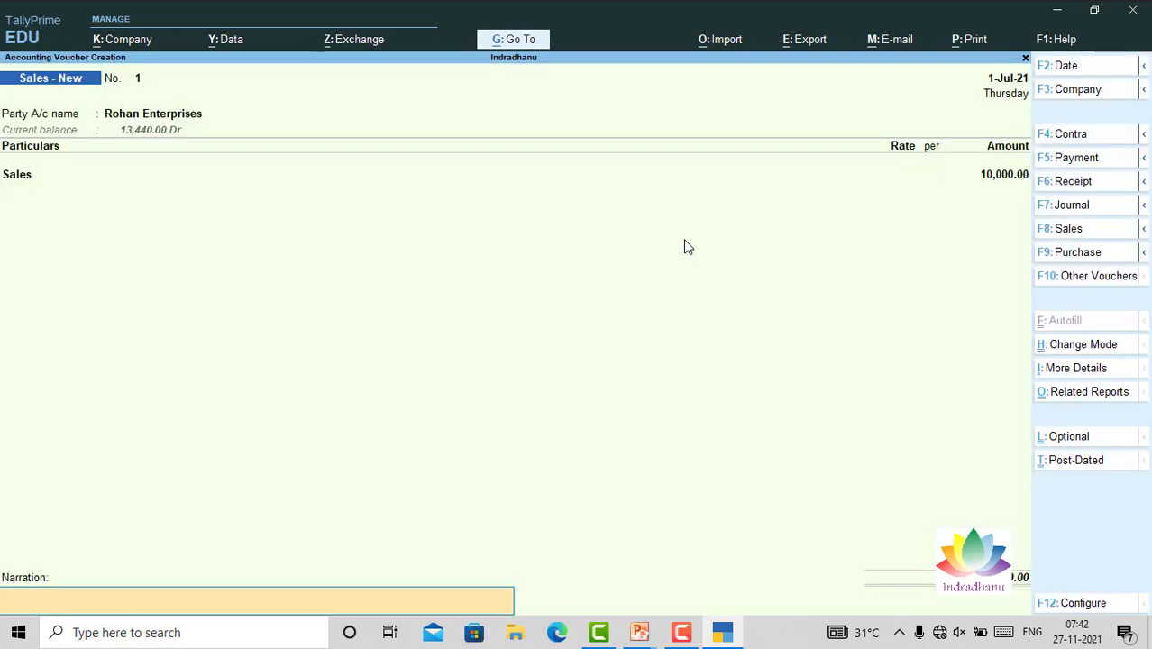
pyautogui.press('Return')
pyautogui.press('Return')
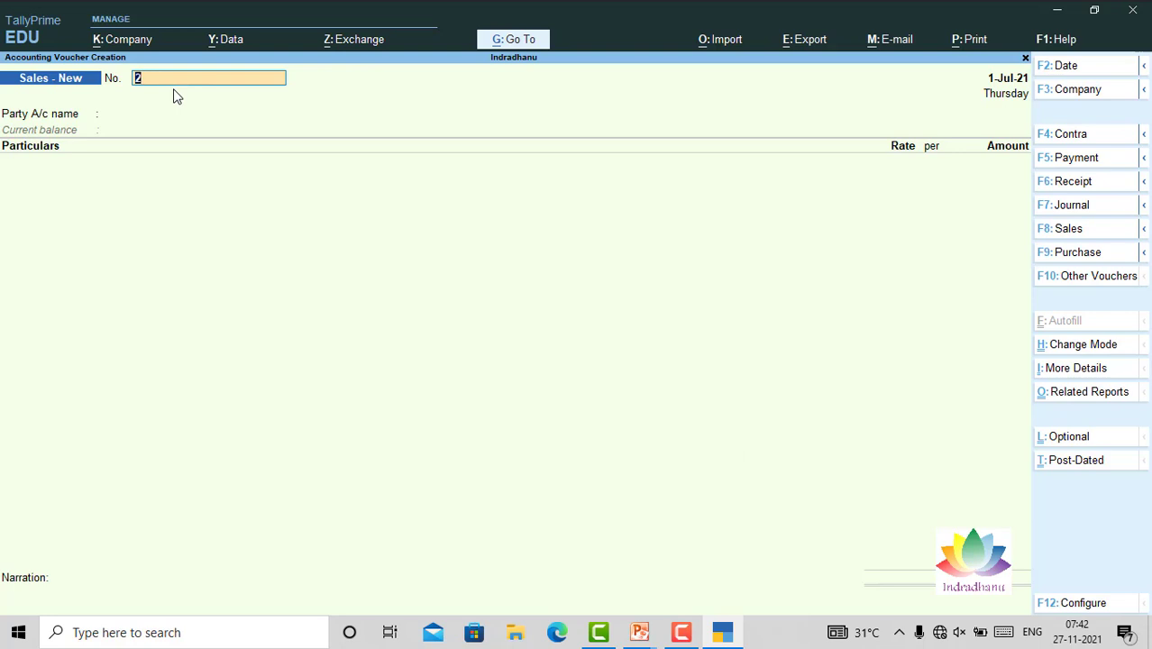
# Accept voucher number 2, select the first listed customer as party and enter the Sales ledger for 20000.
pyautogui.press('Return')
pyautogui.press('Return')
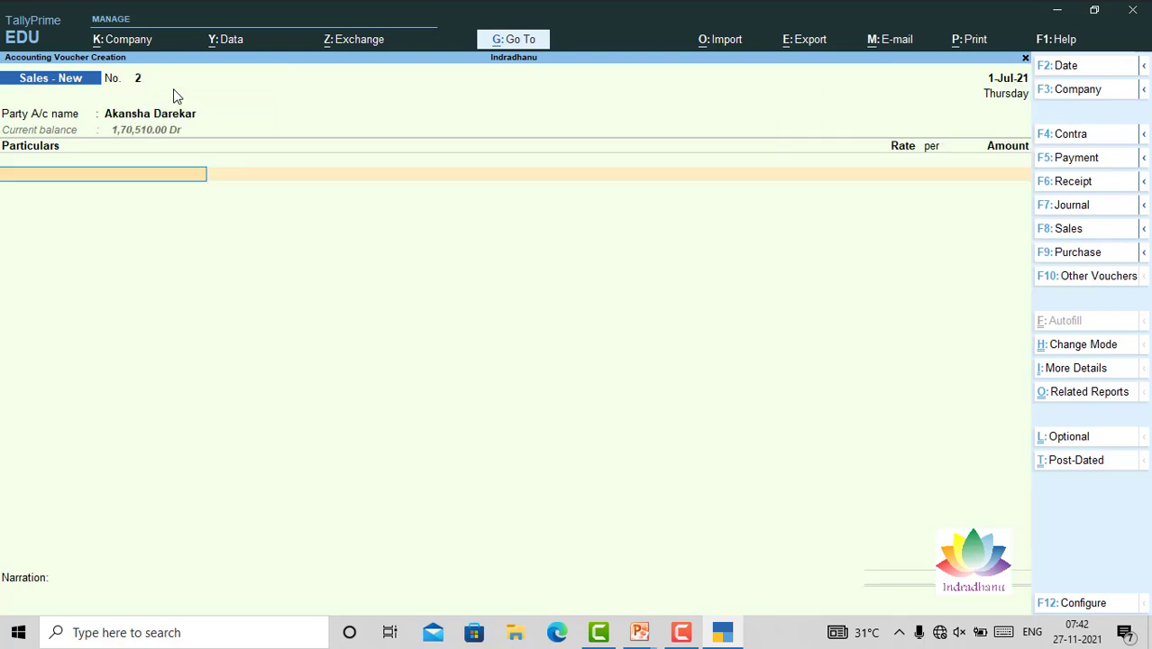
pyautogui.write('sal')
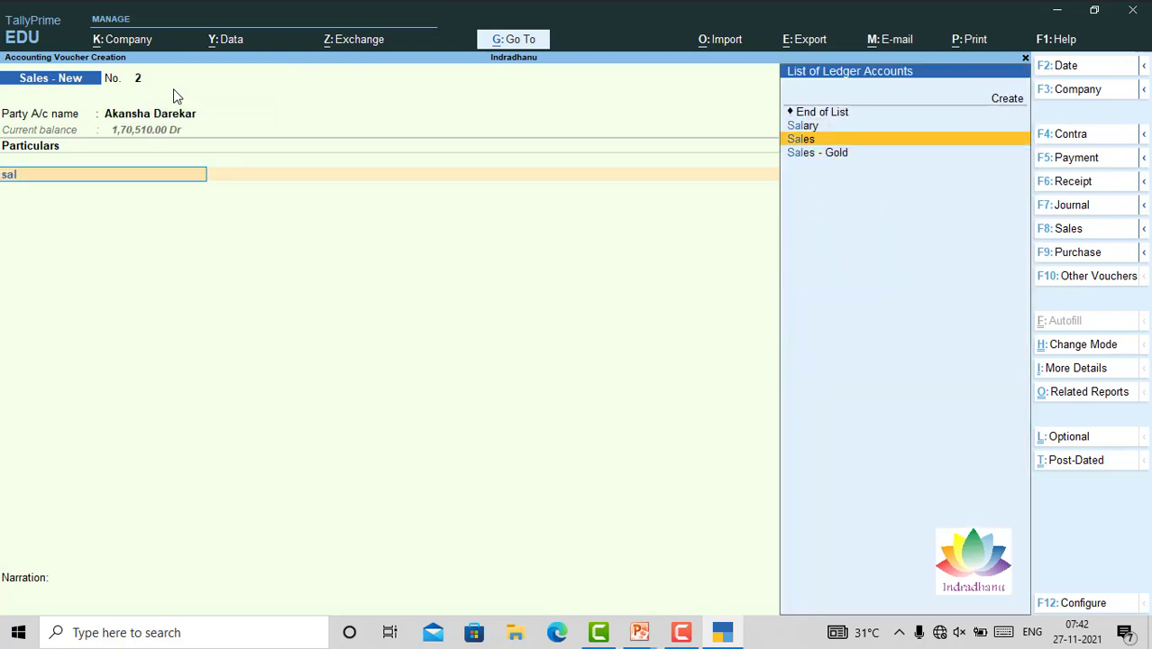
pyautogui.press('Return')
pyautogui.press('Return')
pyautogui.write('20000')
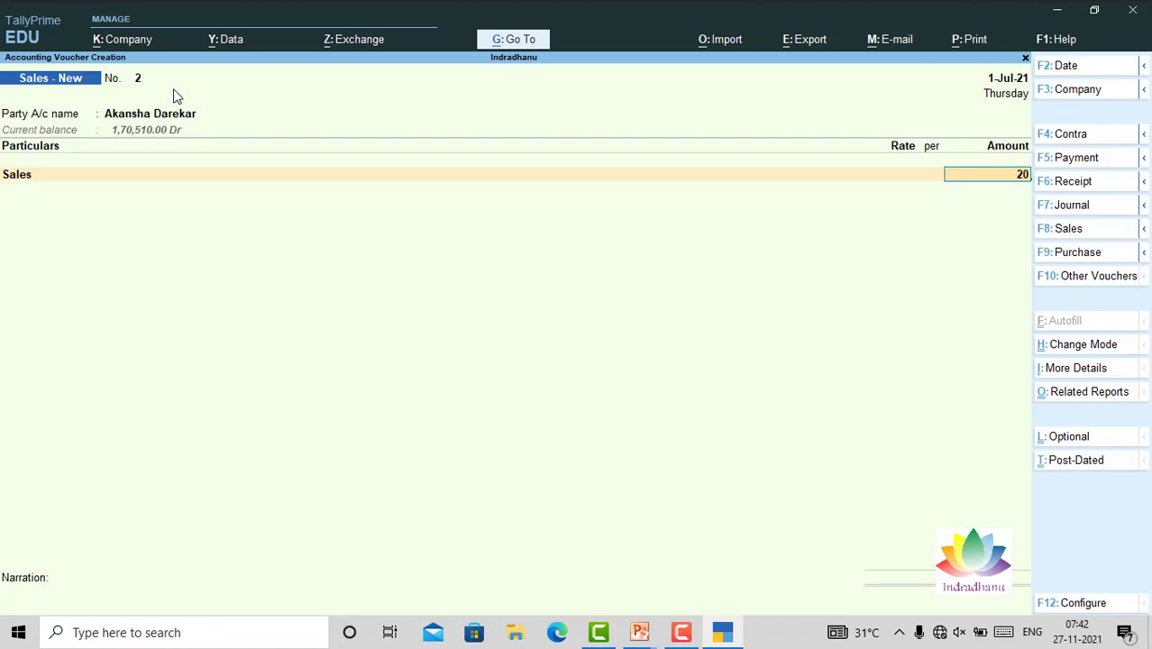
# Accept the 20000 sale's tax details with classification Not Applicable, reverse charge No and blank rates.
pyautogui.press('Return')
pyautogui.press('Return')
pyautogui.press('Return')
pyautogui.press('Return')
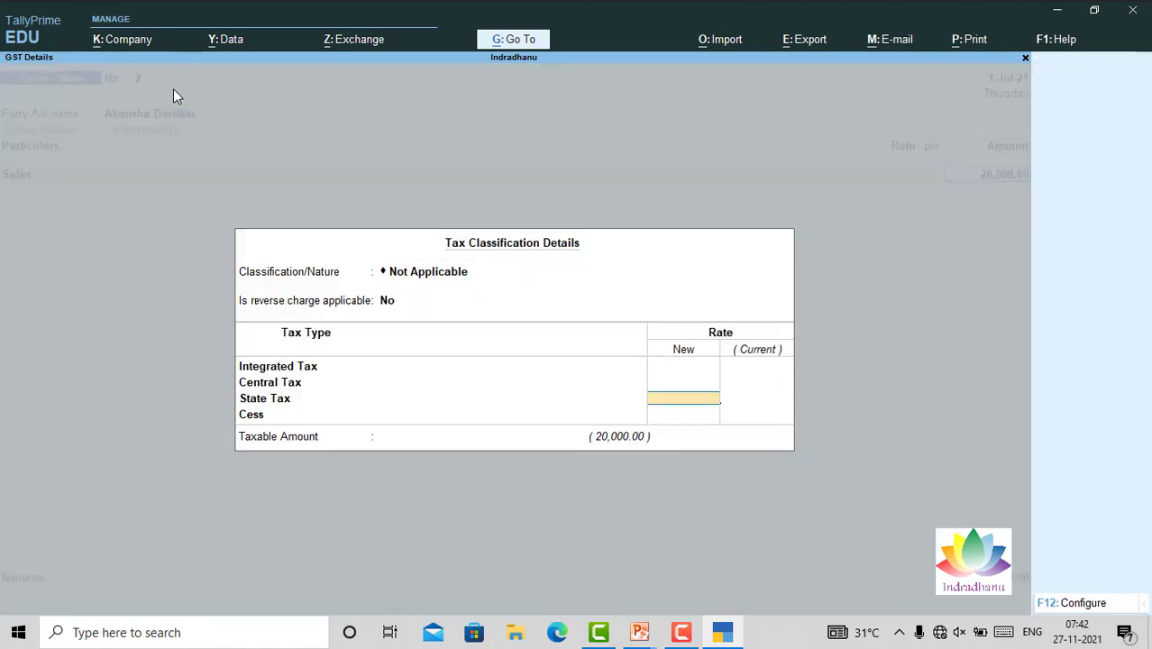
pyautogui.press('Return')
pyautogui.press('Return')
pyautogui.press('Return')
# Keep New Ref 2 in the bill-wise details for the full amount and save voucher 2 without a narration.
pyautogui.press('Return')
pyautogui.press('Return')
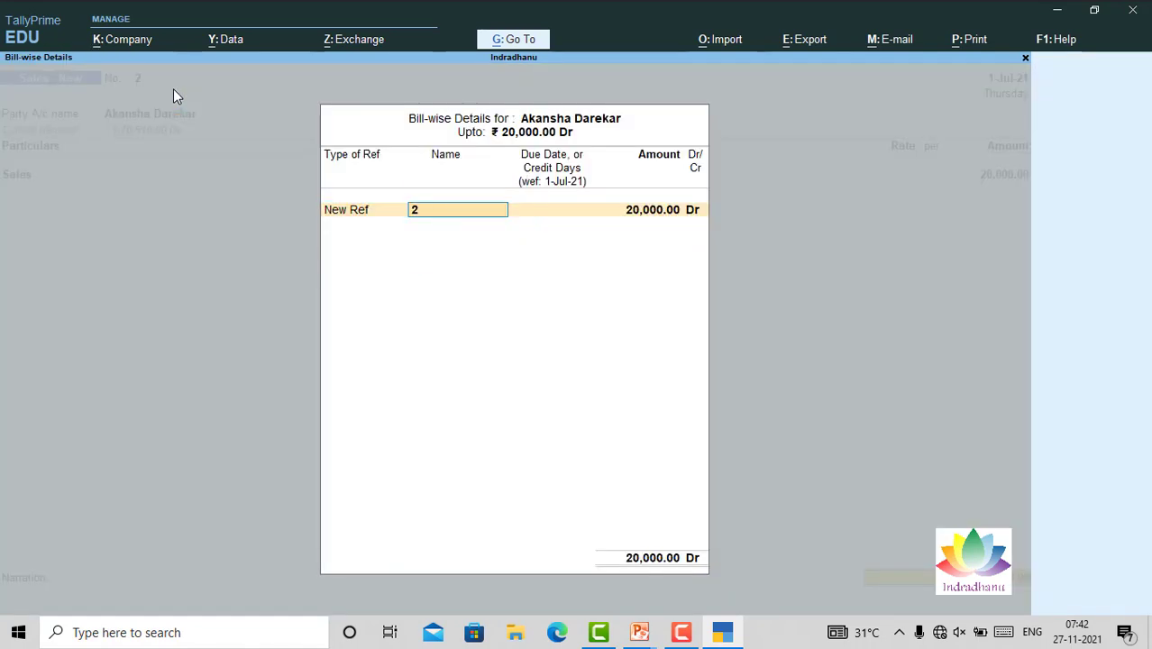
pyautogui.press('Return')
pyautogui.press('Return')
pyautogui.press('Return')
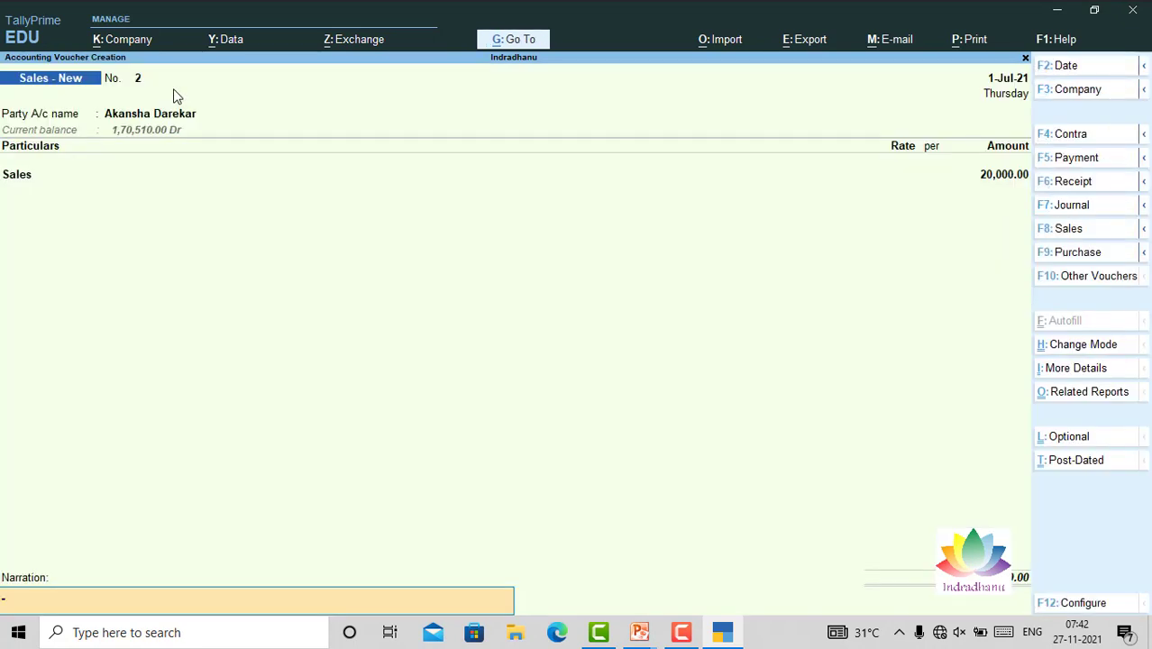
pyautogui.press('Return')
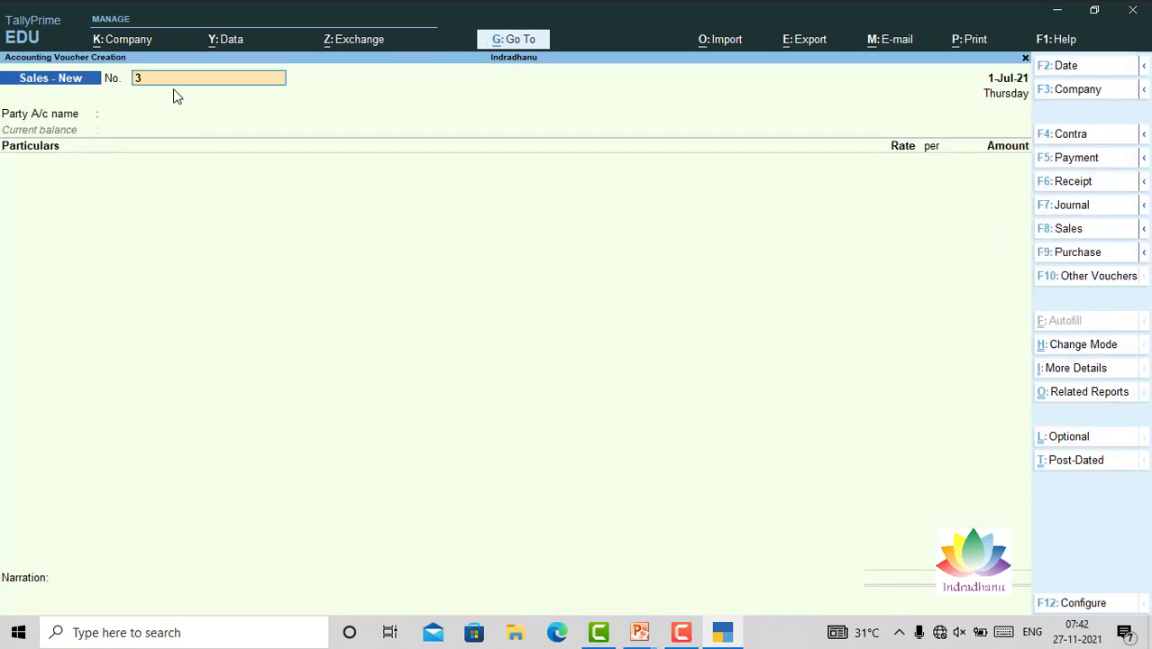
# Accept voucher number 3, select LG India Pvt. Ltd. as party and enter the Sales ledger for 30000.
pyautogui.press('Return')
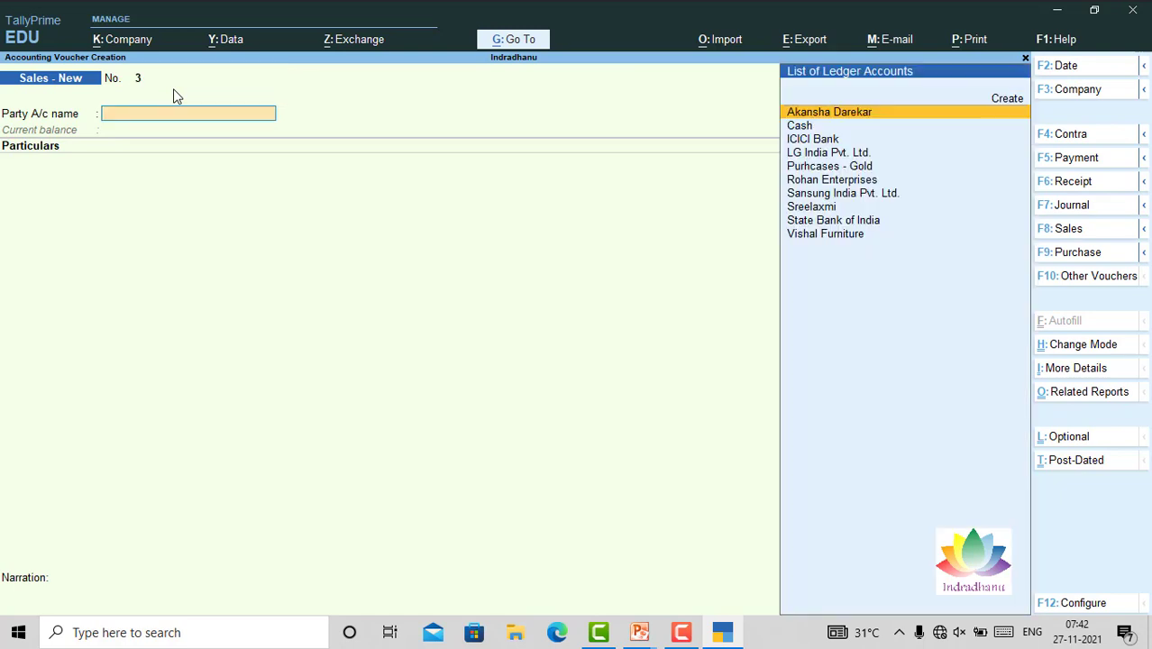
pyautogui.press('Down')
pyautogui.press('Down')
pyautogui.press('Down')
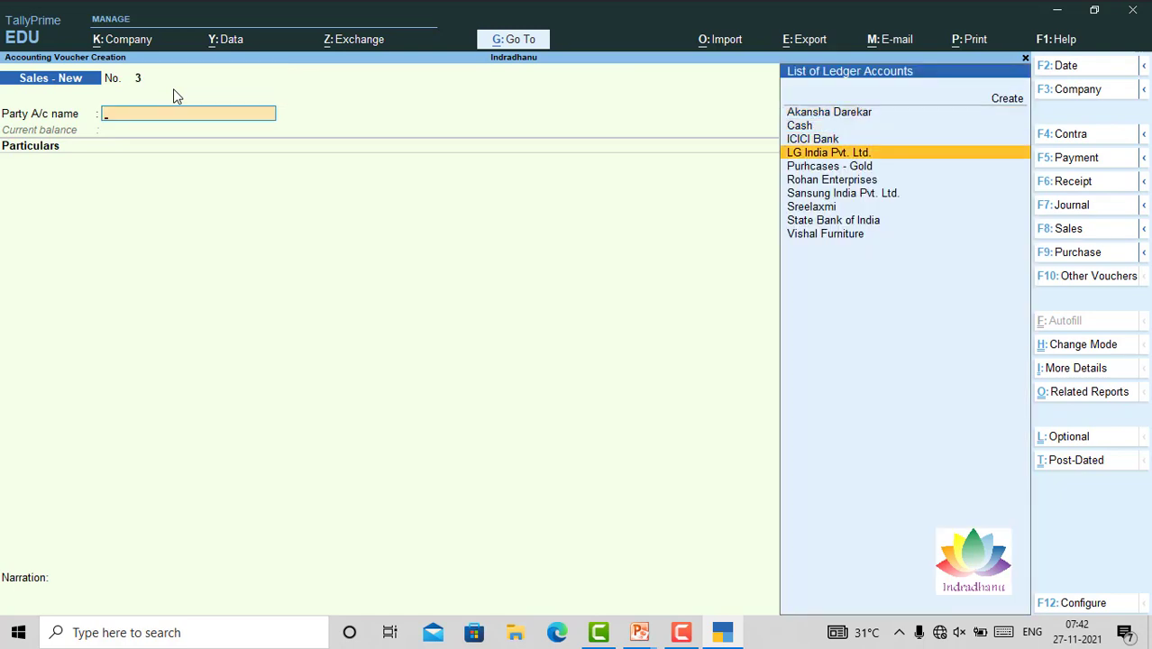
pyautogui.press('Return')
pyautogui.write('sal')
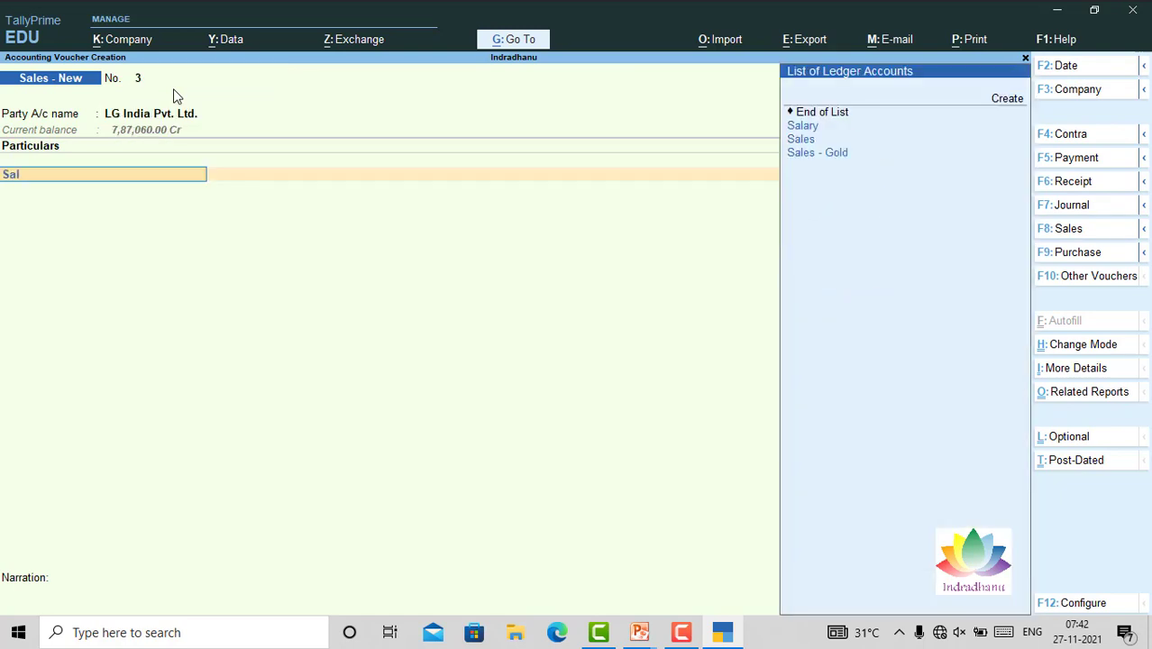
pyautogui.press('Return')
pyautogui.press('Return')
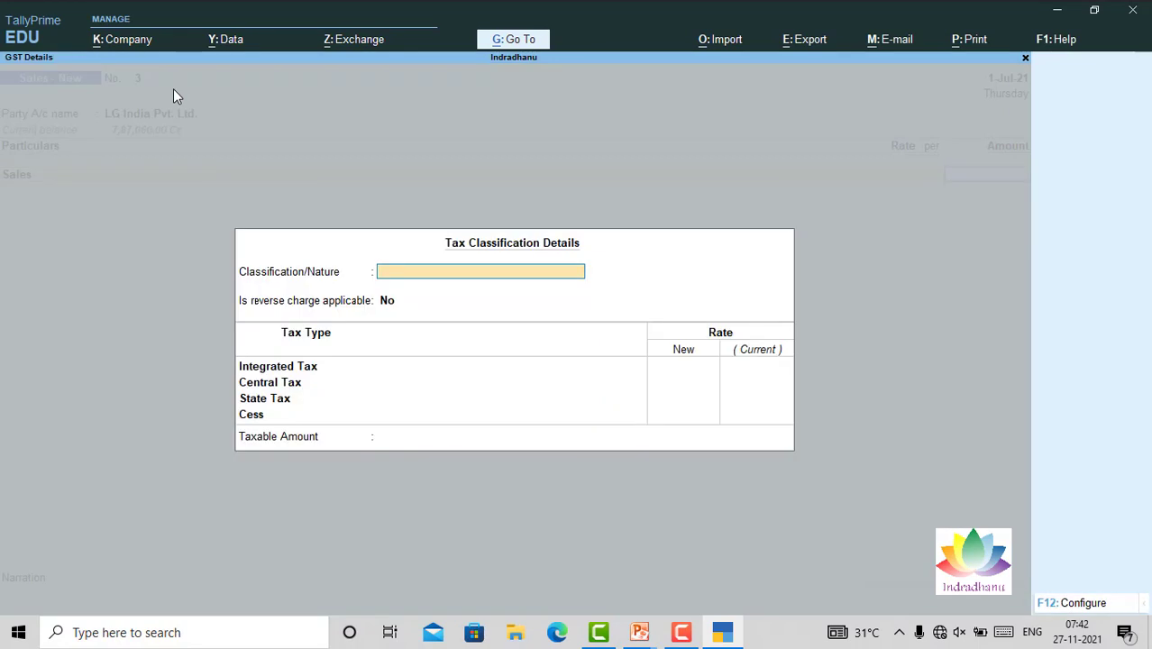
pyautogui.write('30,000')
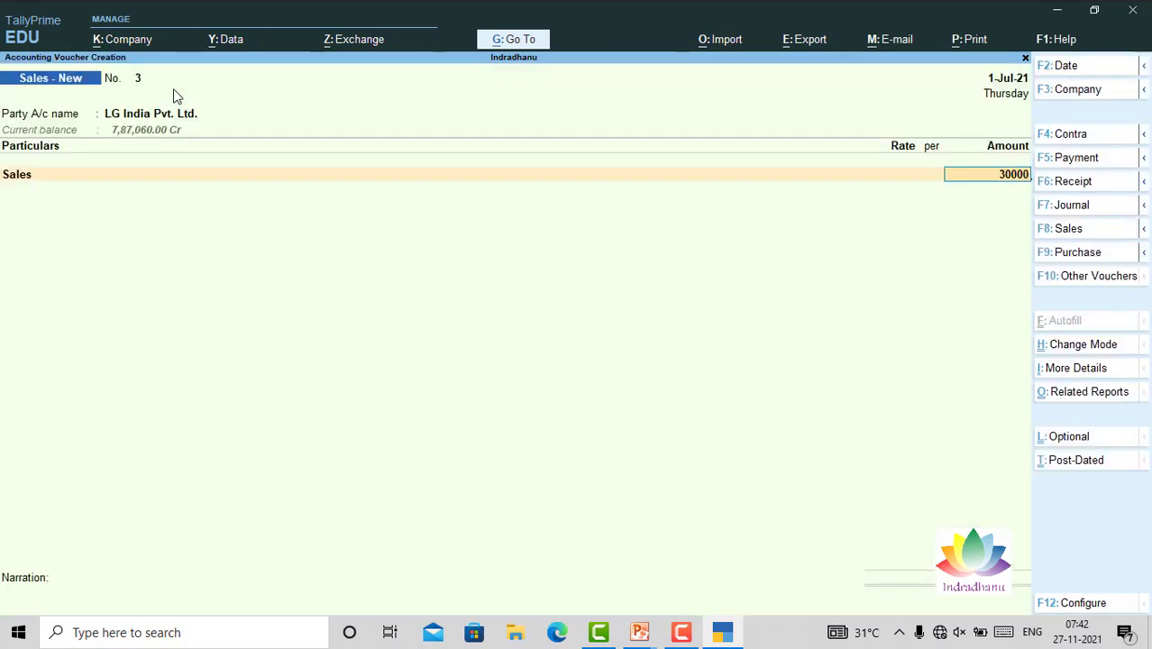
# Accept the default tax and remaining details for the LG India Pvt. Ltd. sale and save voucher 3.
pyautogui.press('Return')
pyautogui.press('Return')
pyautogui.press('Return')
pyautogui.hotkey('ctrl', 'a')
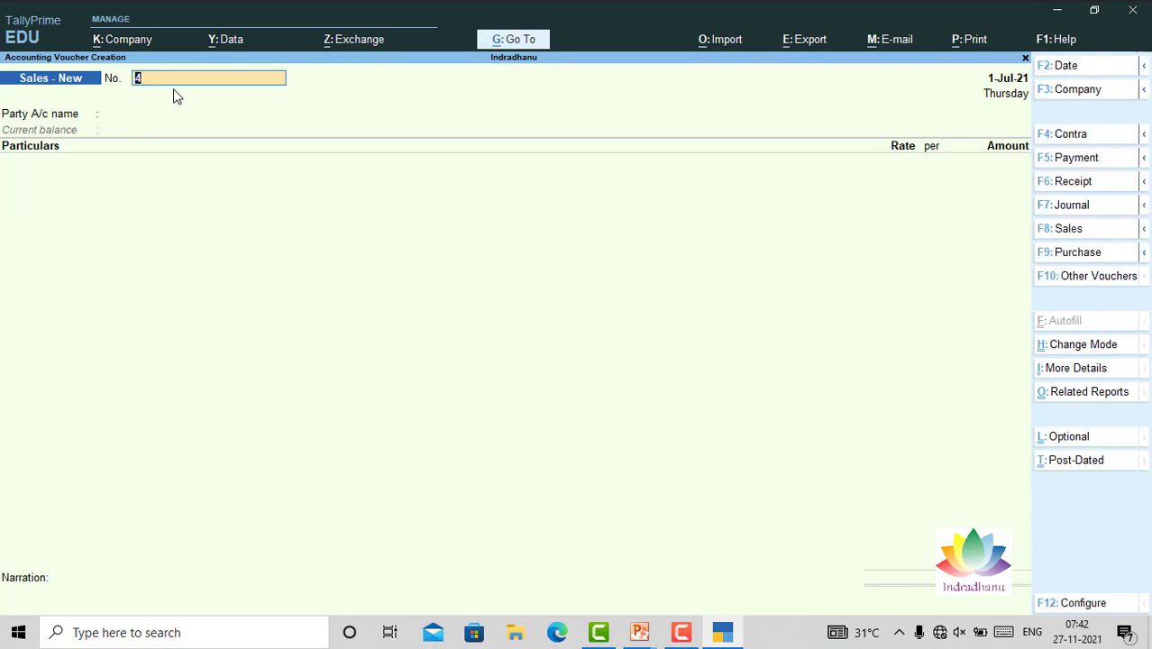
# Accept voucher number 4 and select the individual customer listed just below Sansung India Pvt. Ltd. as the party account.
pyautogui.press('Return')
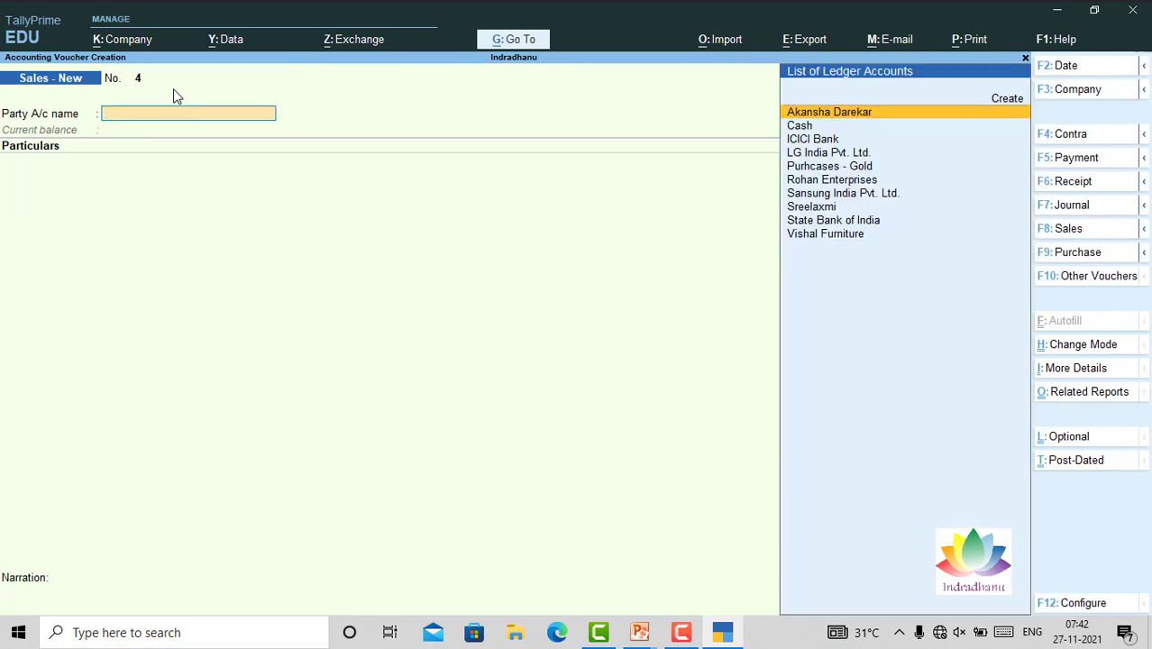
pyautogui.press('Down')
pyautogui.press('Down')
pyautogui.press('Down')
pyautogui.press('End')
pyautogui.press('Up')
pyautogui.press('Up')
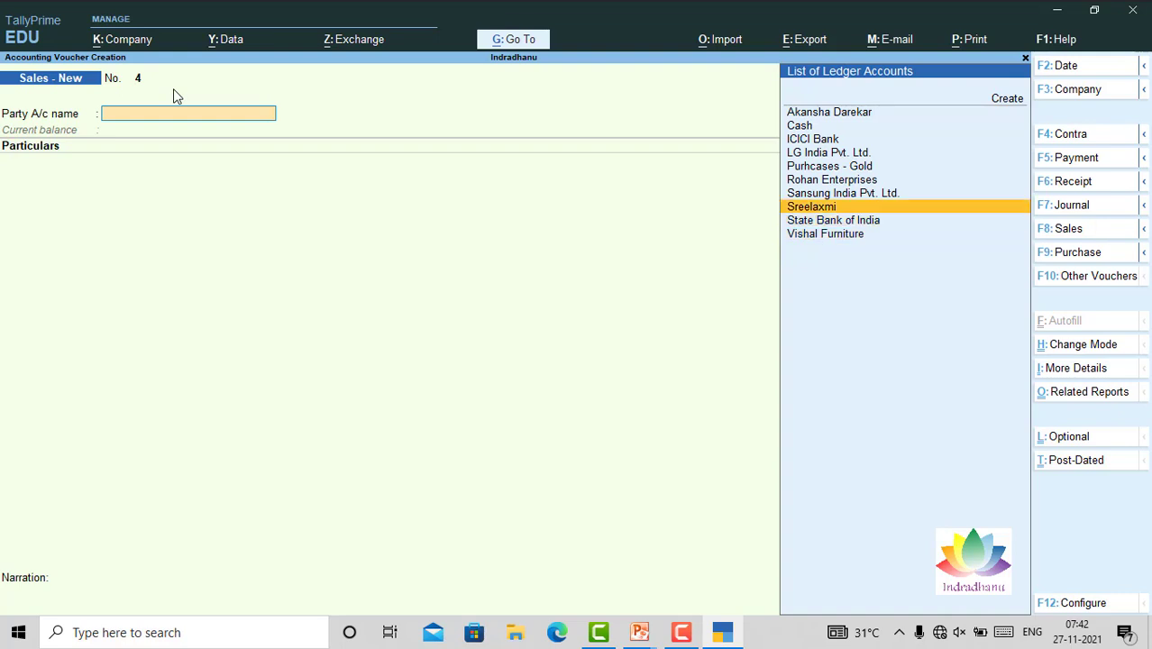
pyautogui.press('Return')
# Enter the Sales ledger for 40,000 and save voucher 4 with its remaining details at their defaults.
pyautogui.write('Sal')
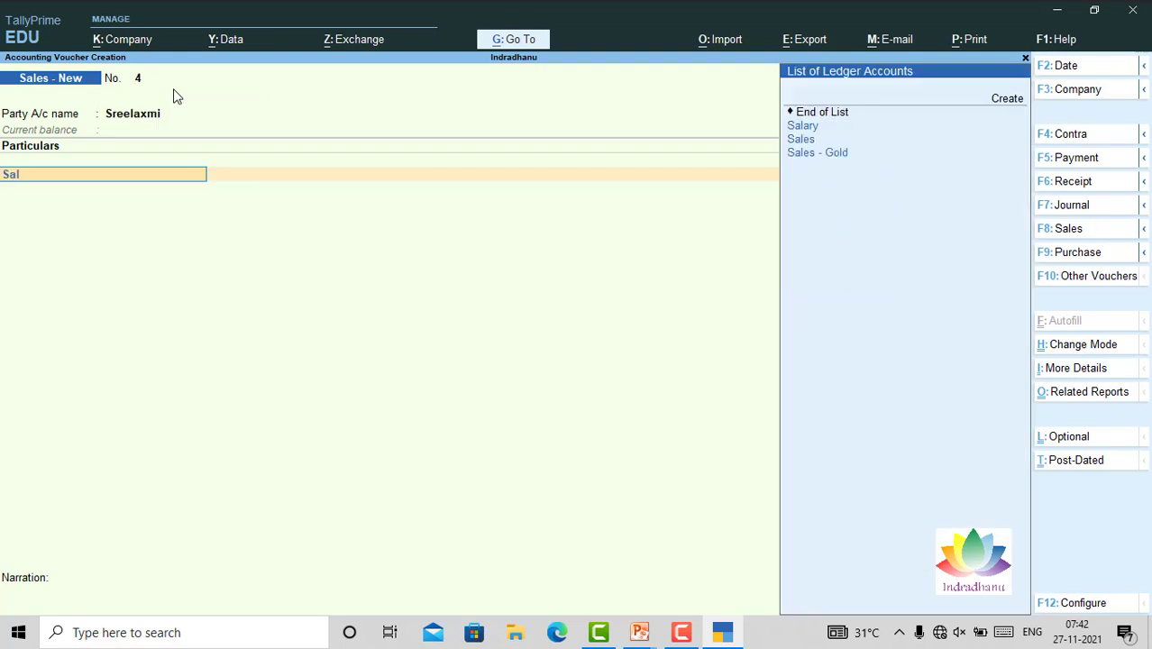
pyautogui.press('Down')
pyautogui.press('Return')
pyautogui.press('Return')
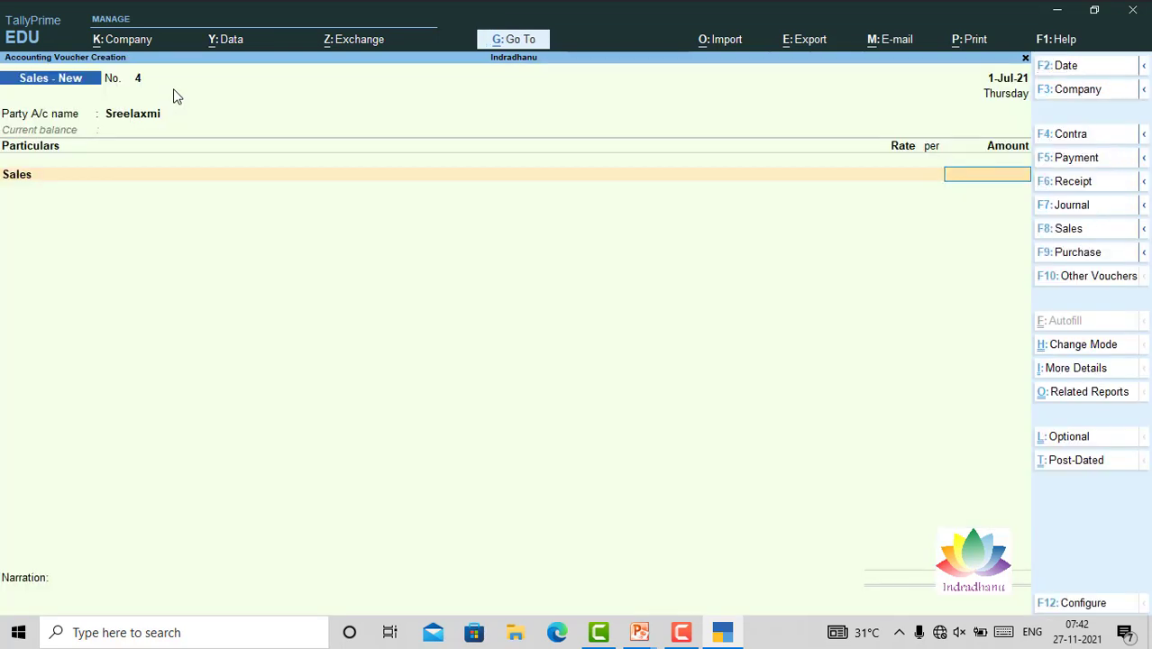
pyautogui.write('40,000')
pyautogui.press('Return')
pyautogui.press('Return')
pyautogui.press('ctrl')
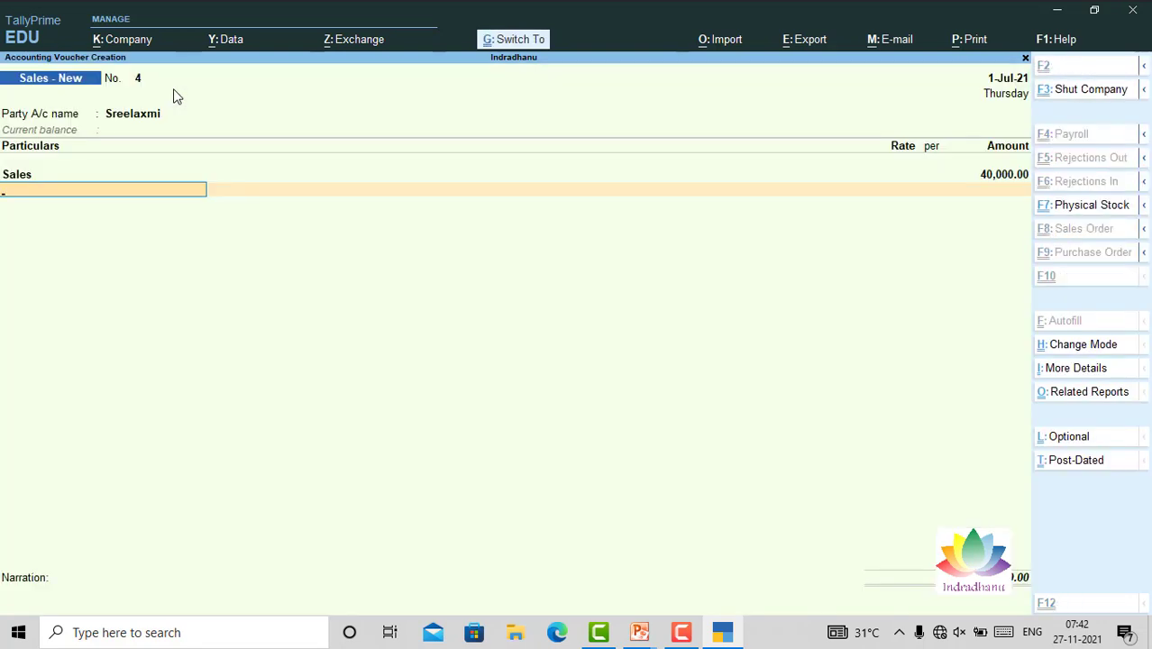
pyautogui.hotkey('ctrl', 'a')
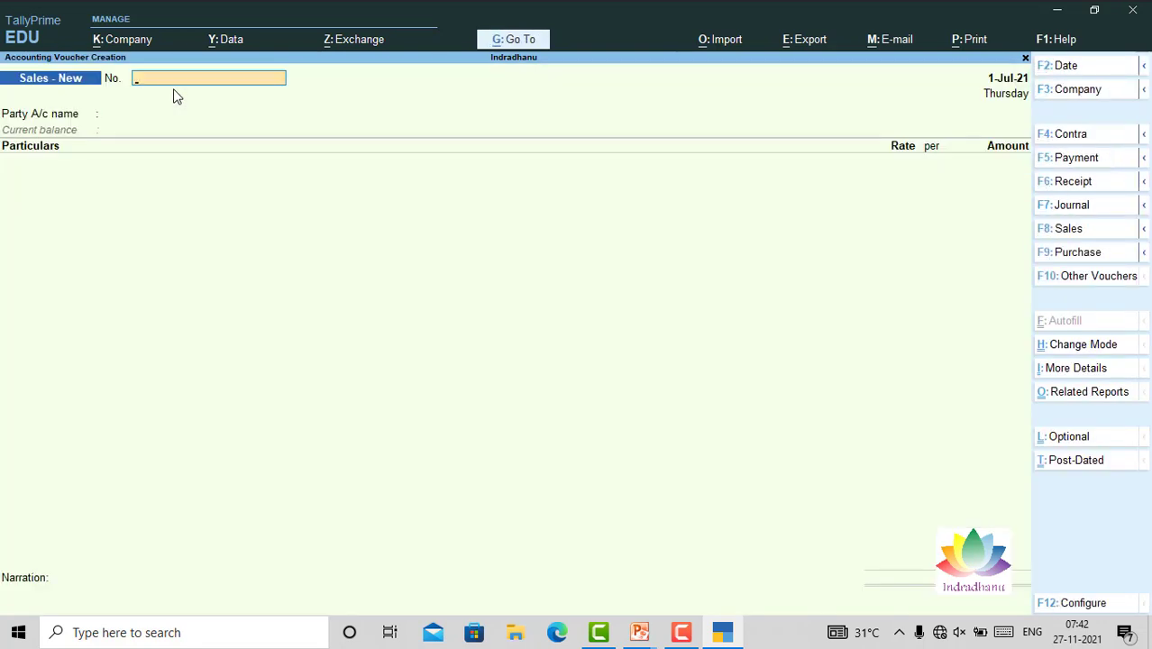
# Leave voucher creation without starting another voucher and open Display More Reports from the Gateway of Tally.
pyautogui.press('Escape')
pyautogui.press('Return')
pyautogui.press('Down')
pyautogui.press('Down')
pyautogui.press('Down')
pyautogui.press('Down')
pyautogui.press('Down')
pyautogui.press('Down')
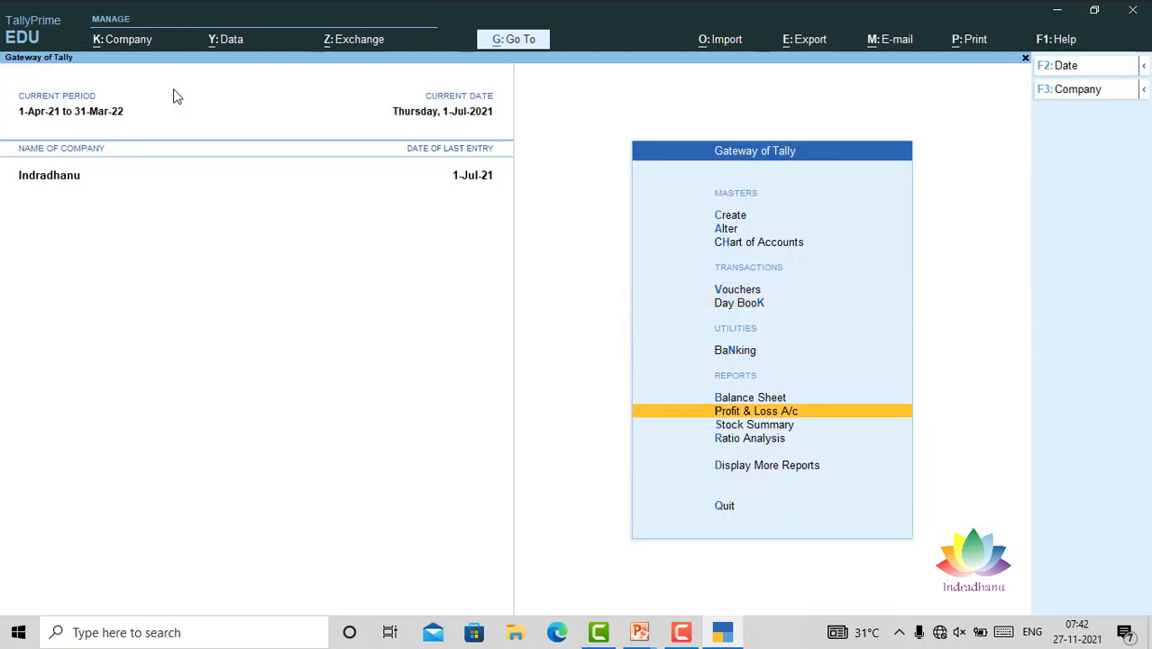
pyautogui.press('Down')
pyautogui.press('Return')
# Open the Statistics report under Statements of Accounts.
pyautogui.press('Down')
pyautogui.press('Down')
pyautogui.press('Down')
pyautogui.press('Down')
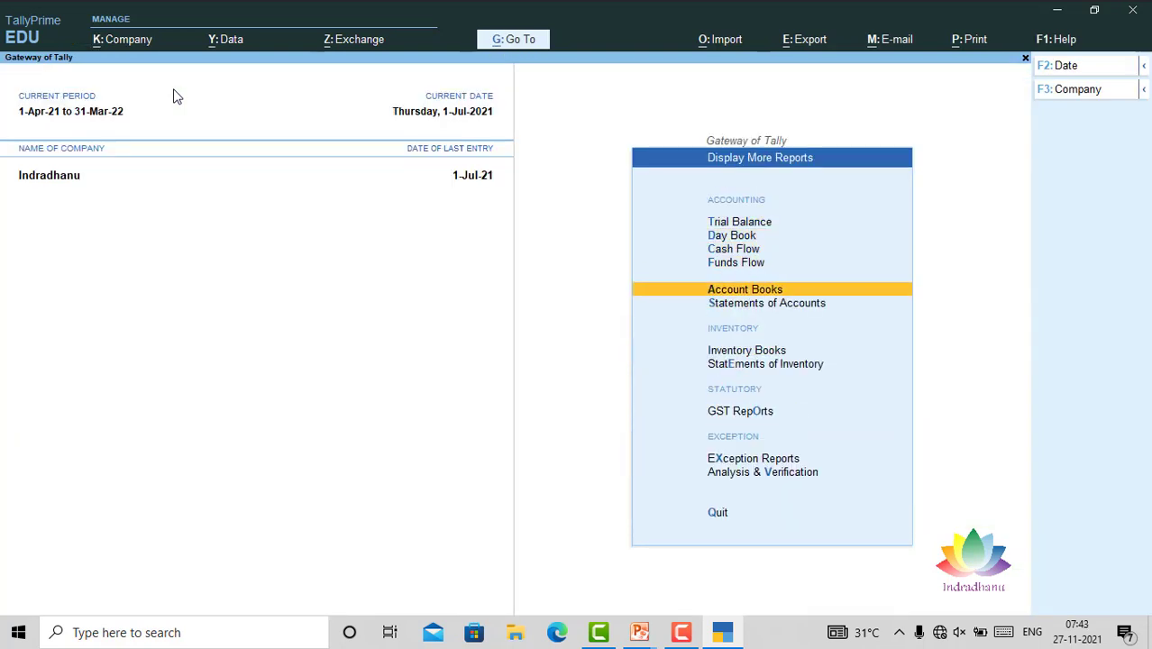
pyautogui.press('Down')
pyautogui.press('Return')
pyautogui.press('Down')
pyautogui.press('Down')
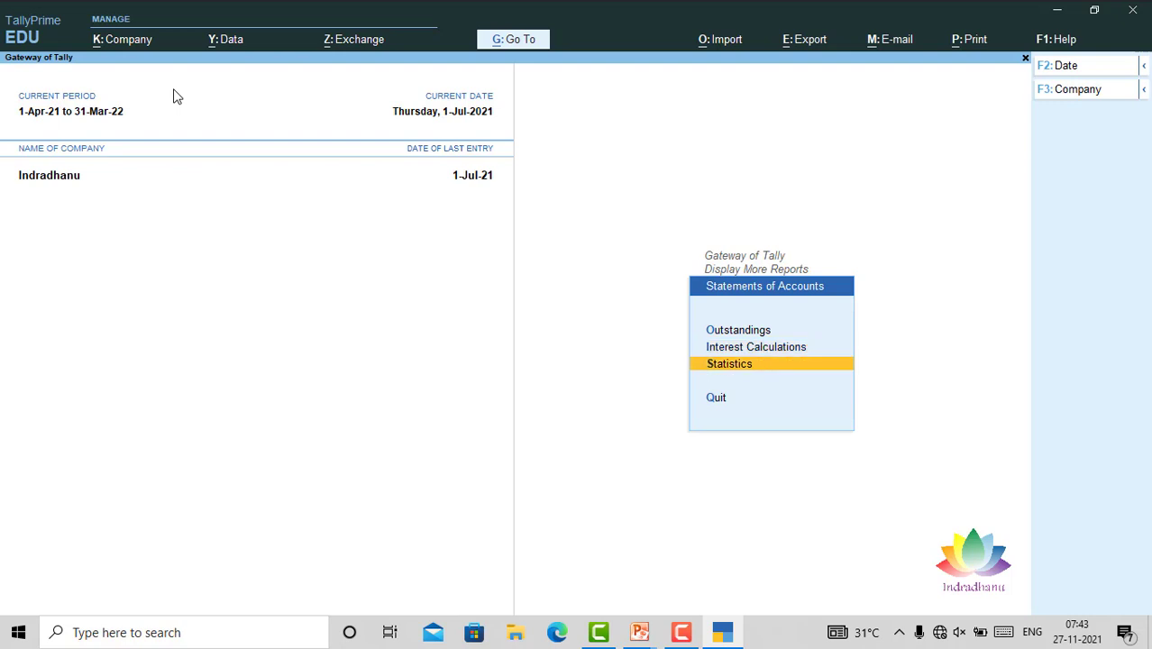
pyautogui.press('Return')
# Open the Sales - New voucher type from the statistics and drill down to its July voucher list.
pyautogui.press('Down')
pyautogui.press('Down')
pyautogui.press('Down')
pyautogui.press('Down')
pyautogui.press('Down')
pyautogui.press('Down')
pyautogui.press('Down')
pyautogui.press('Down')
pyautogui.press('Down')
pyautogui.press('Down')
pyautogui.press('Down')
pyautogui.press('Down')
pyautogui.press('Down')
pyautogui.press('Down')
pyautogui.press('Down')
pyautogui.press('Down')
pyautogui.press('Down')
pyautogui.press('Down')
pyautogui.press('Down')
pyautogui.press('Down')
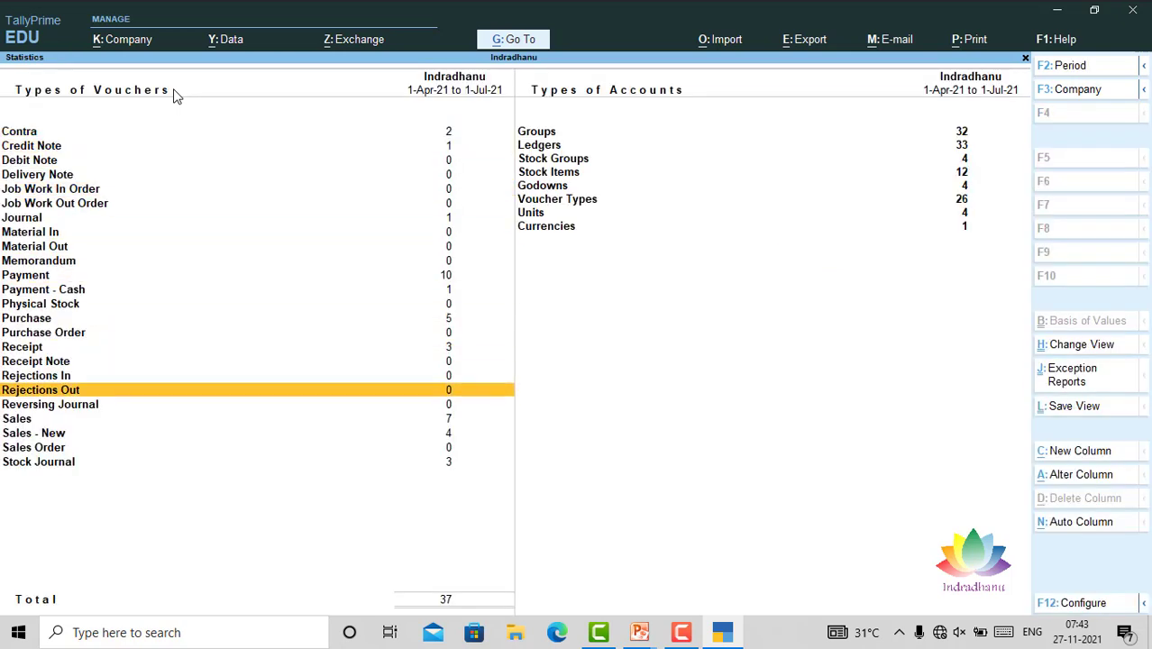
pyautogui.press('Down')
pyautogui.press('Return')
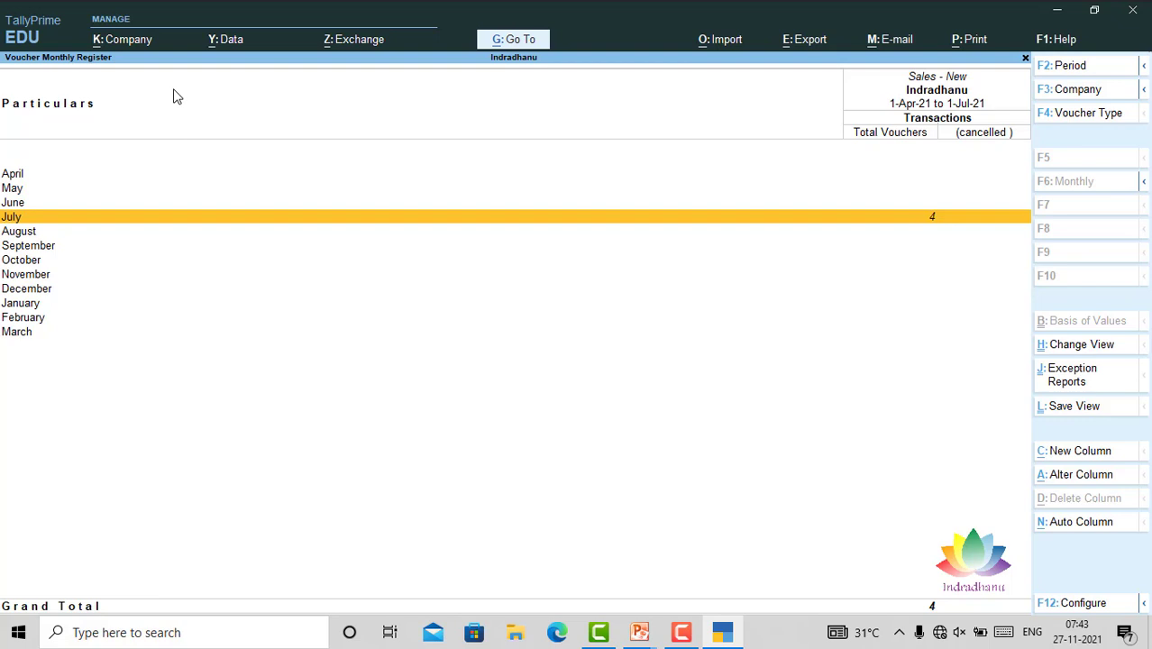
pyautogui.press('Down')
pyautogui.press('Up')
pyautogui.press('Return')
# Examine the voucher numbers and amounts of the Sales - New vouchers listed for July.
pyautogui.press('Down')
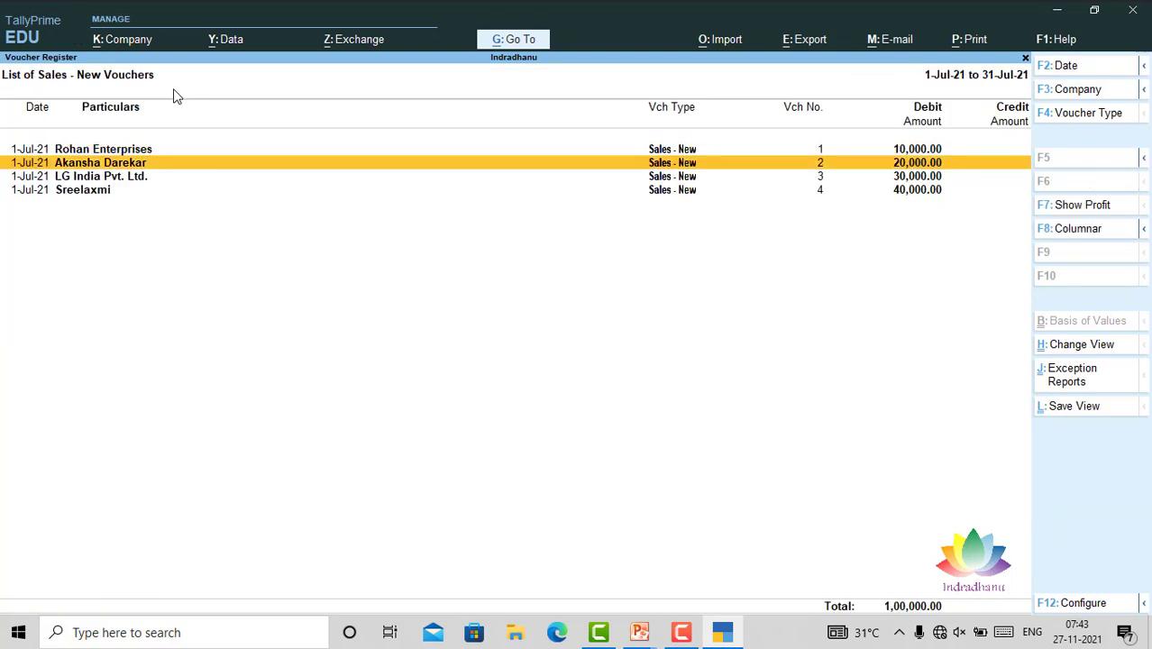
pyautogui.press('Down')
pyautogui.press('Down')
pyautogui.press('Up')
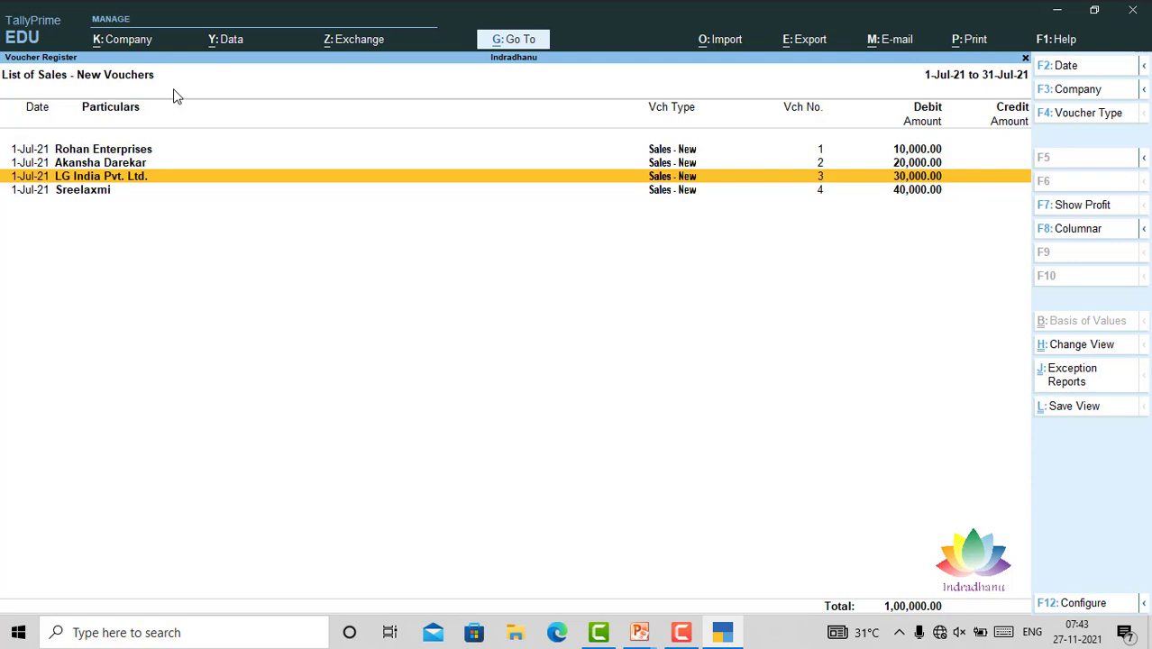
pyautogui.press('Up')
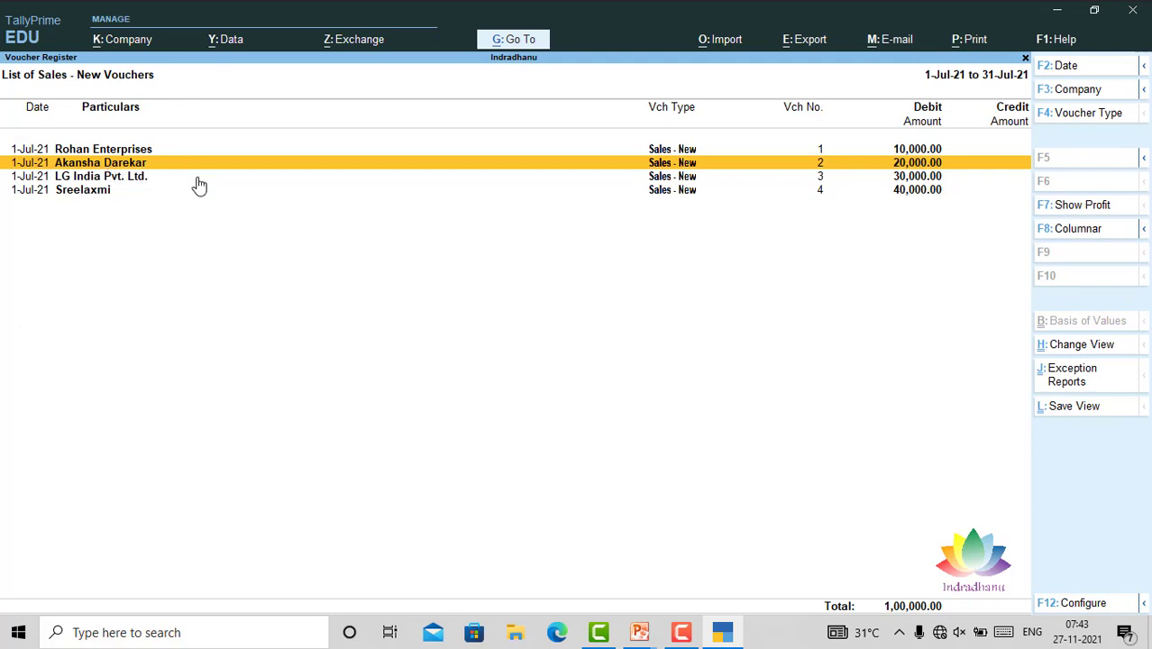
pyautogui.click(820, 177)
pyautogui.press('Up')
pyautogui.press('Down')
pyautogui.press('Down')
pyautogui.press('Up')
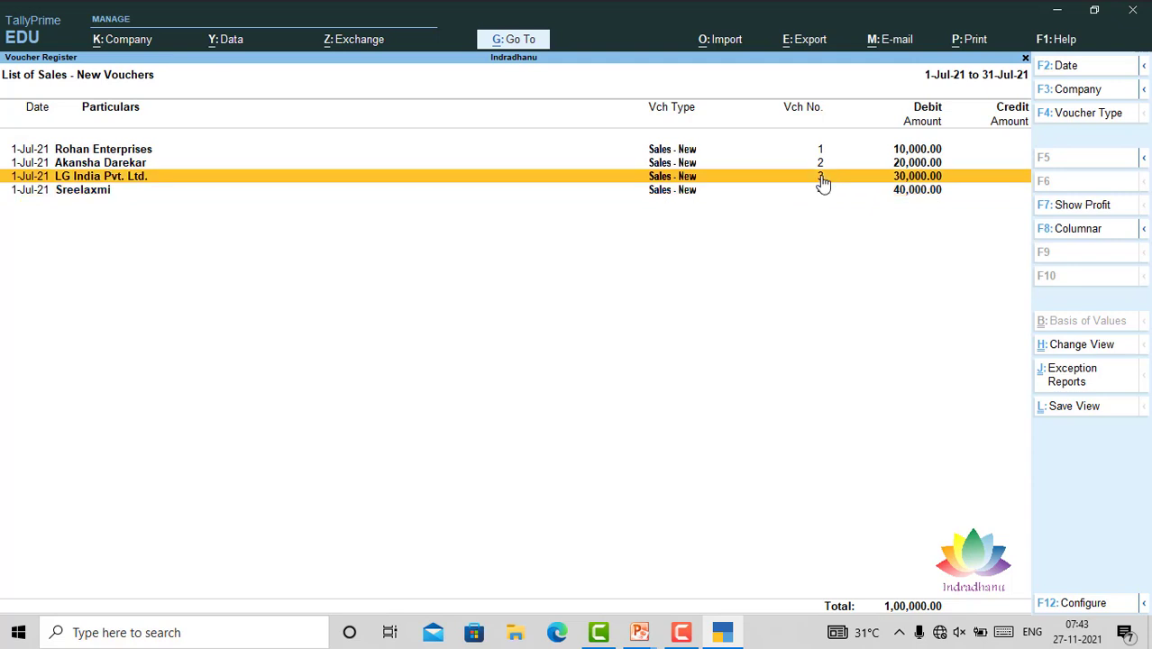
# Open Sales - New voucher number 2, the 20,000 sale, and delete it.
pyautogui.press('Up')
pyautogui.press('Return')
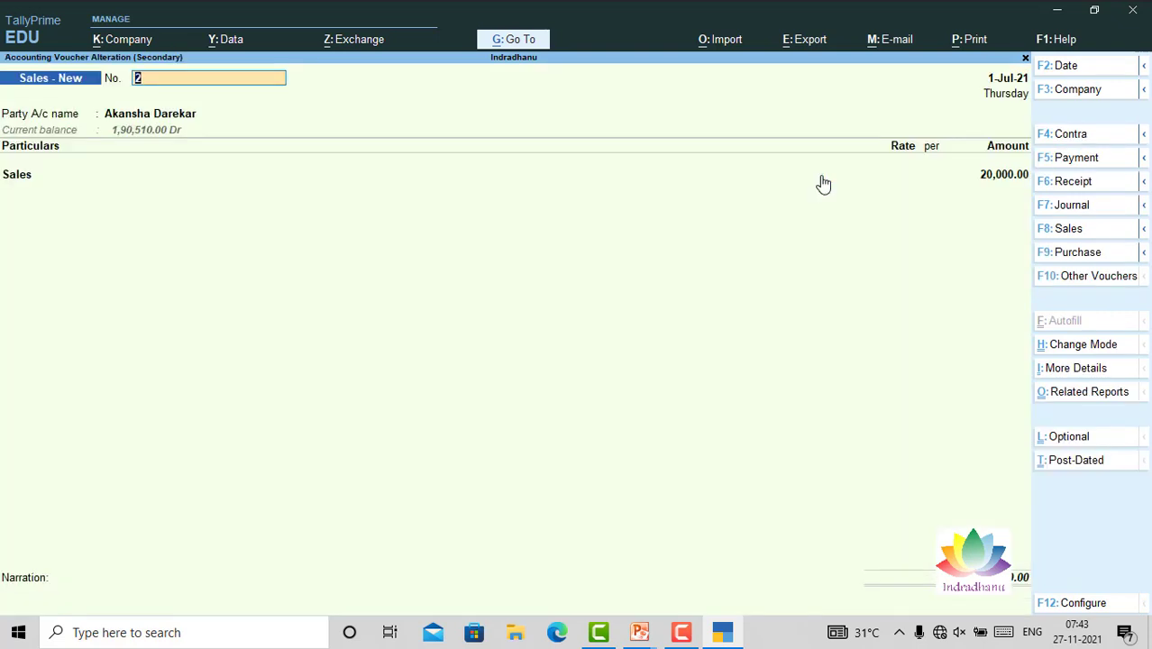
pyautogui.press('alt')
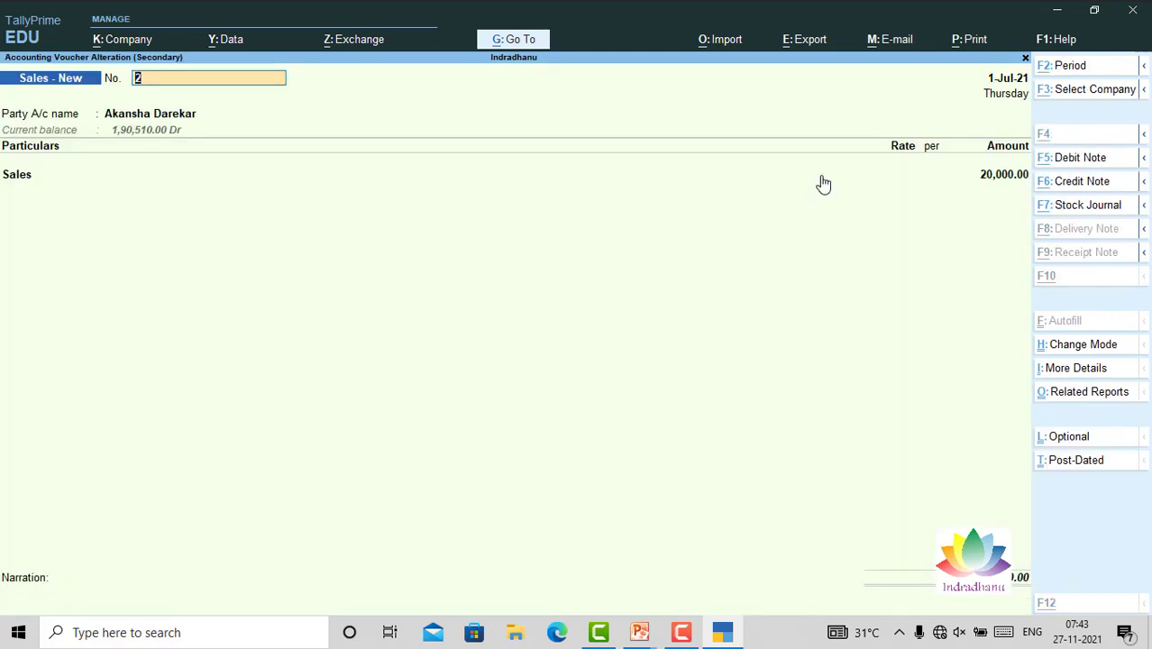
pyautogui.hotkey('alt', 'd')
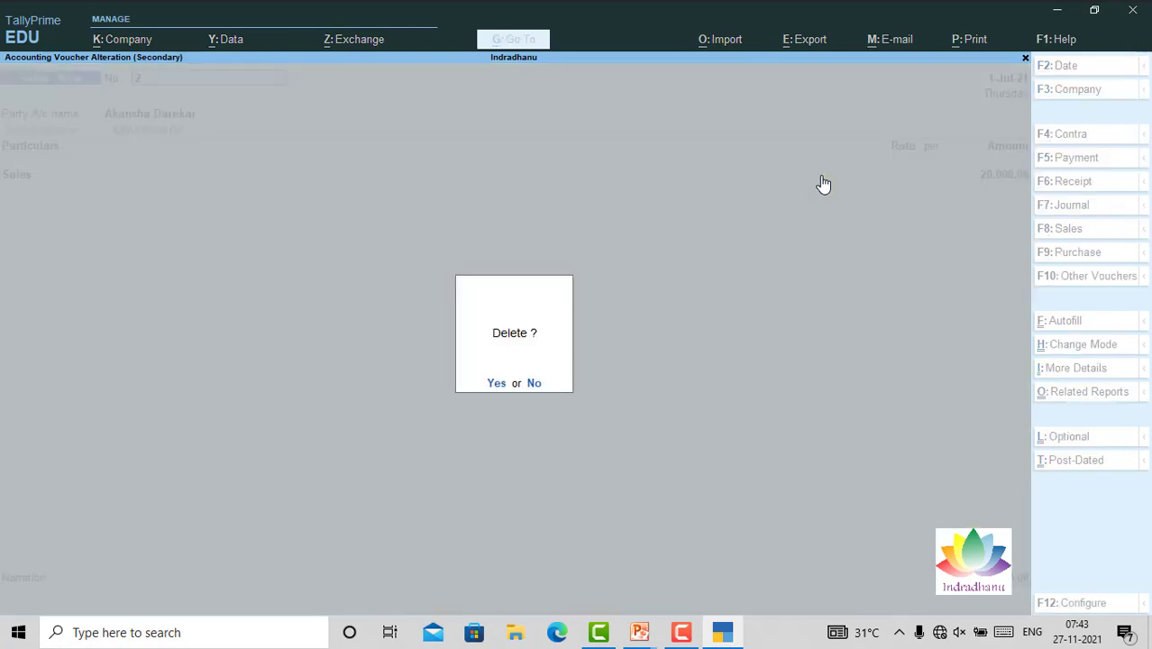
pyautogui.press('y')
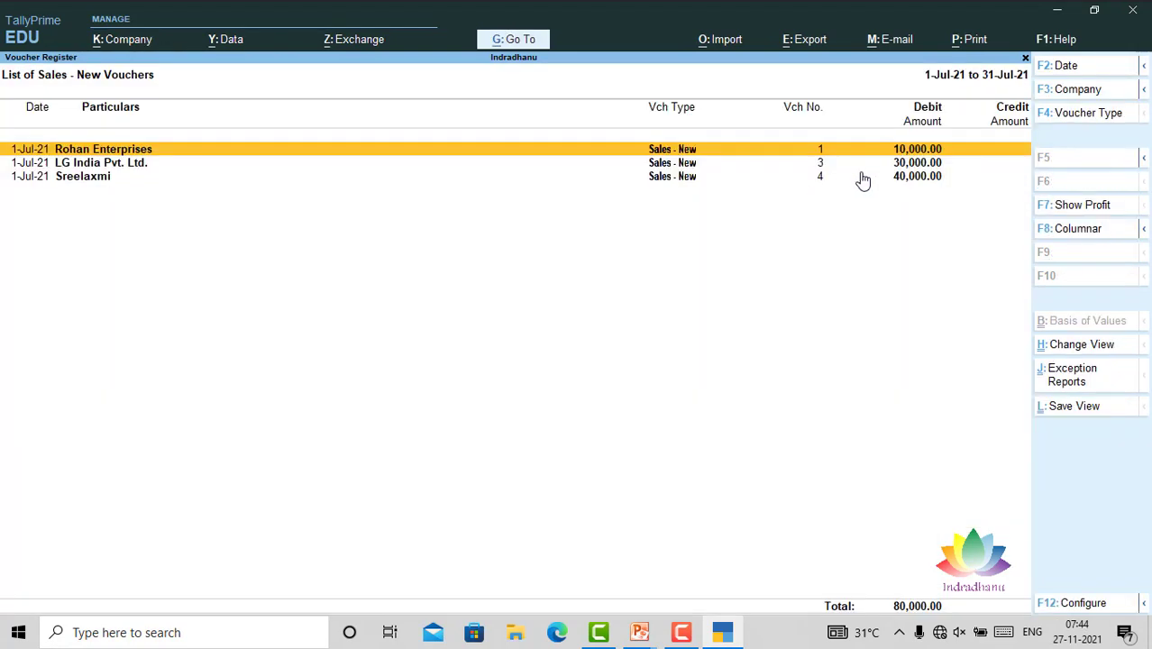
# Check the remaining voucher numbers, then change the voucher number of the 40,000 sale to 40 and save it.
pyautogui.press('Down')
pyautogui.press('Down')
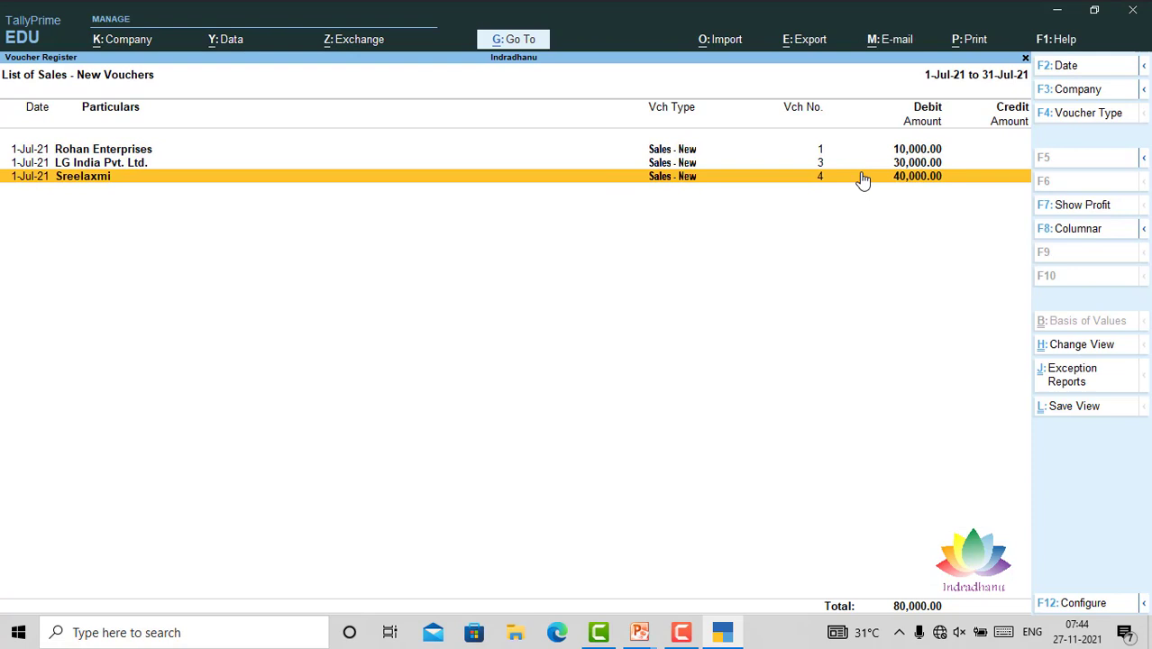
pyautogui.press('Up')
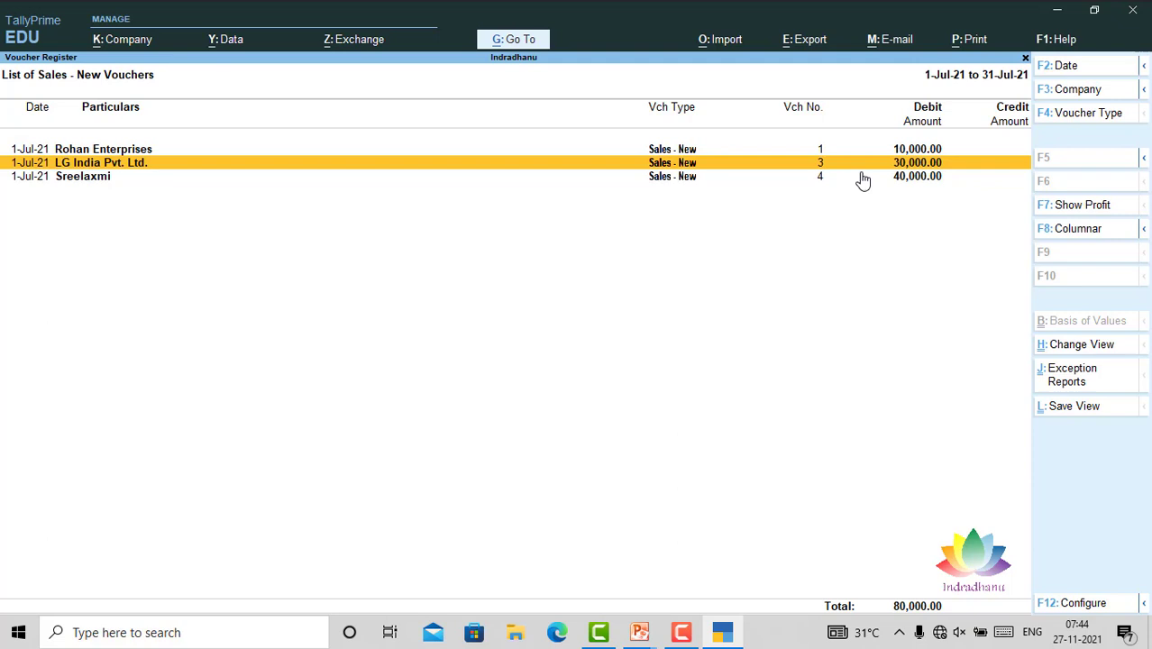
pyautogui.click(862, 179)
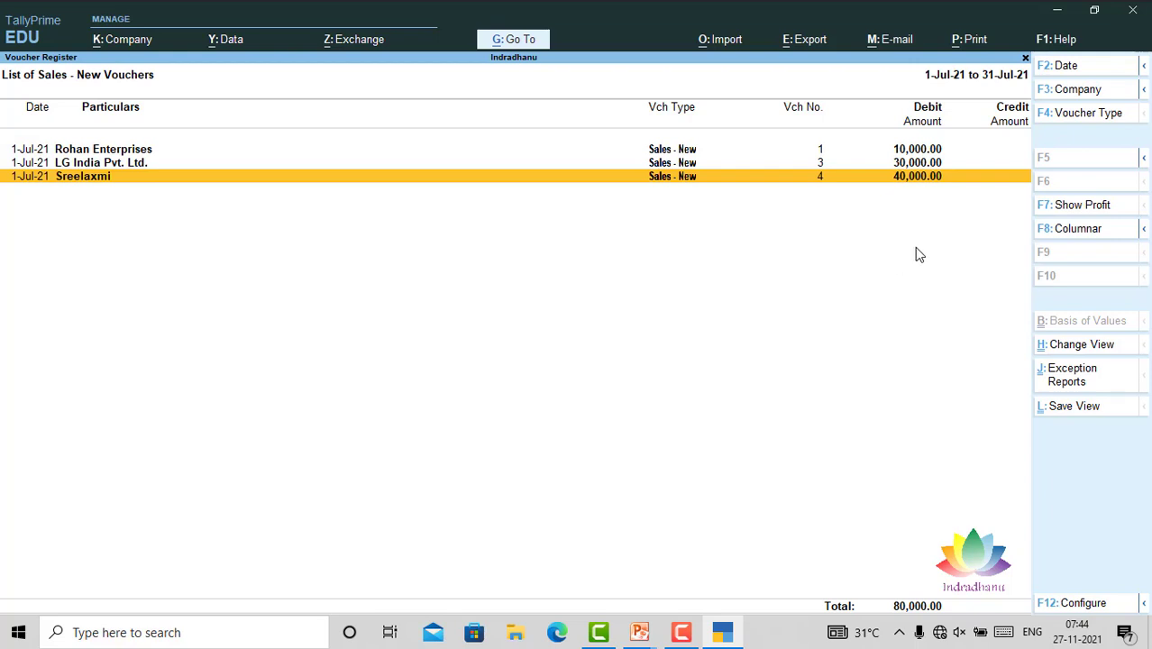
pyautogui.press('Return')
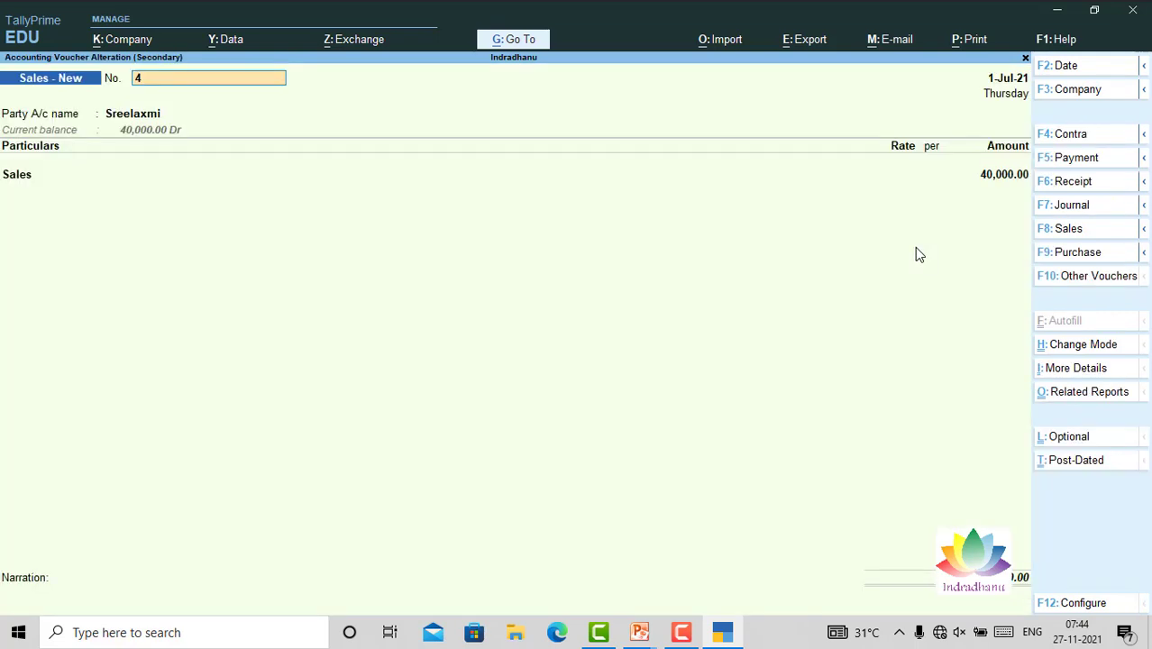
pyautogui.write('0')
pyautogui.press('Return')
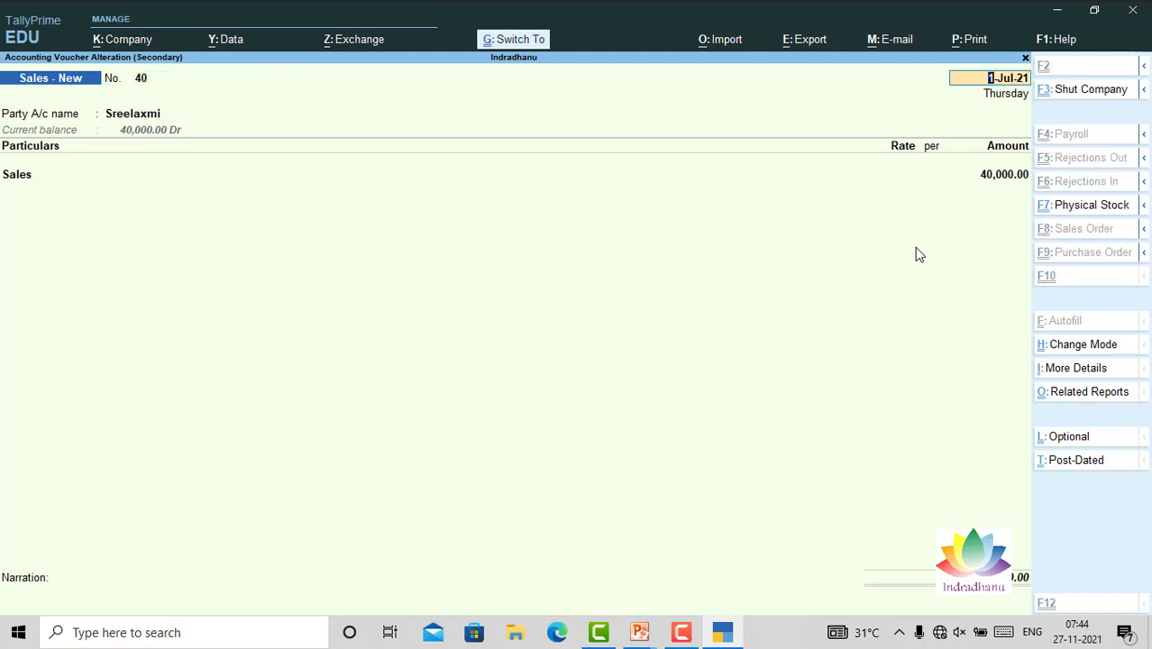
pyautogui.hotkey('ctrl', 'a')
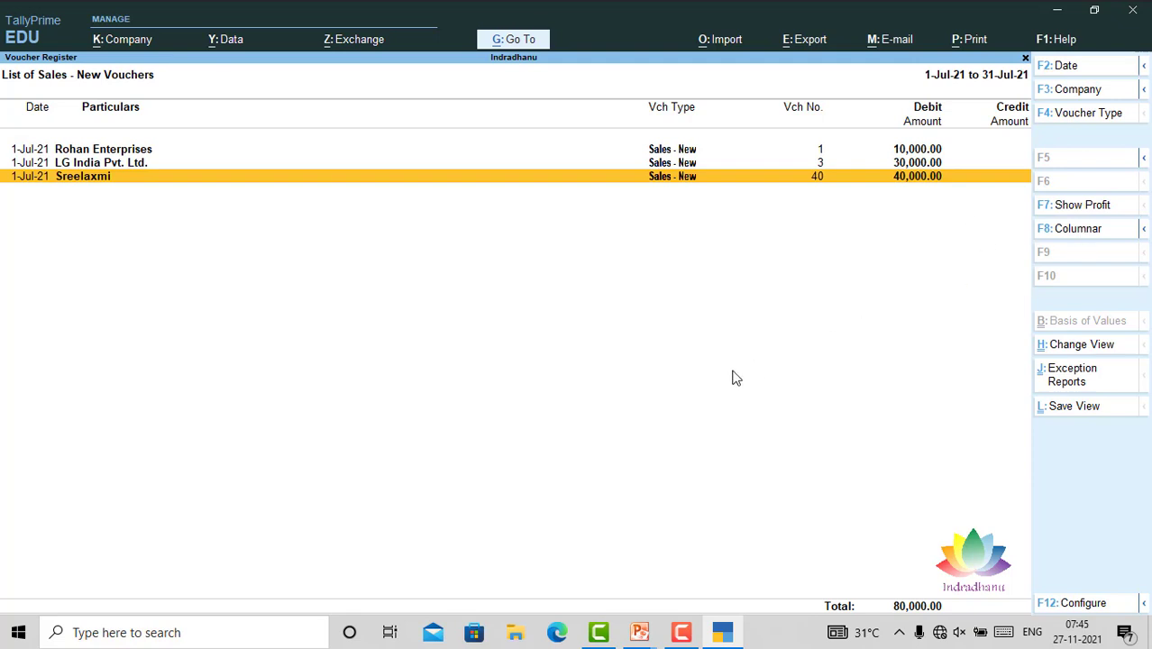
# Leave the voucher register and reports, and open a blank Sales - New voucher from the Gateway of Tally to check its number.
pyautogui.press('Escape')
pyautogui.press('Escape')
pyautogui.press('Escape')
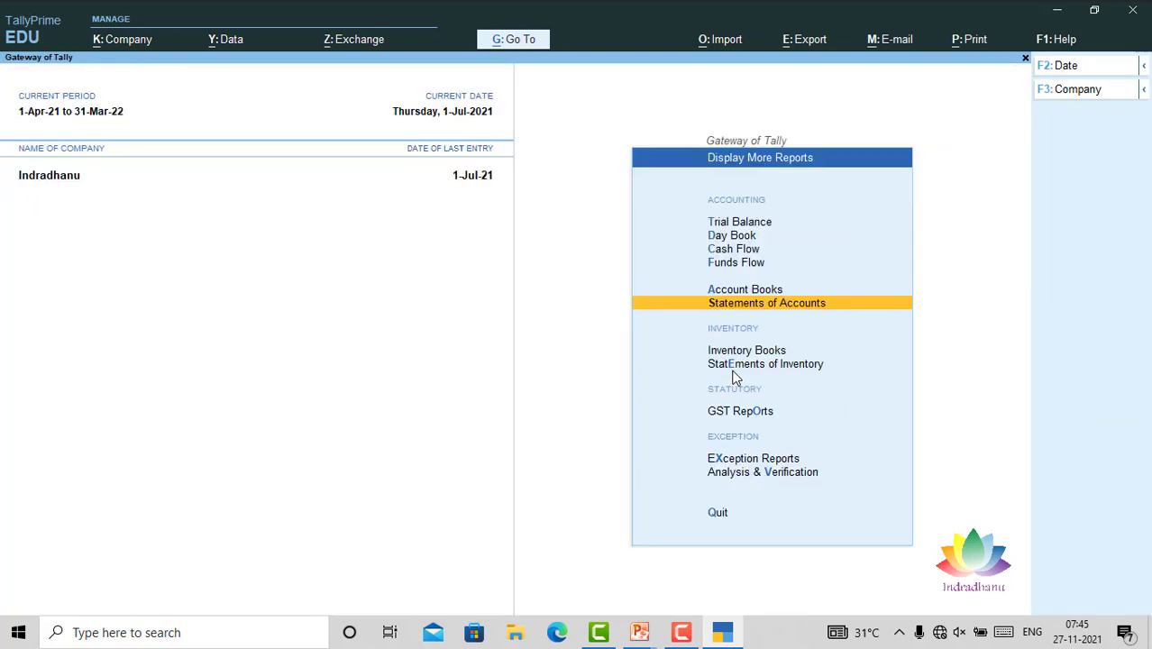
pyautogui.press('Escape')
pyautogui.press('Up')
pyautogui.press('Up')
pyautogui.press('Up')
pyautogui.press('Up')
pyautogui.press('Up')
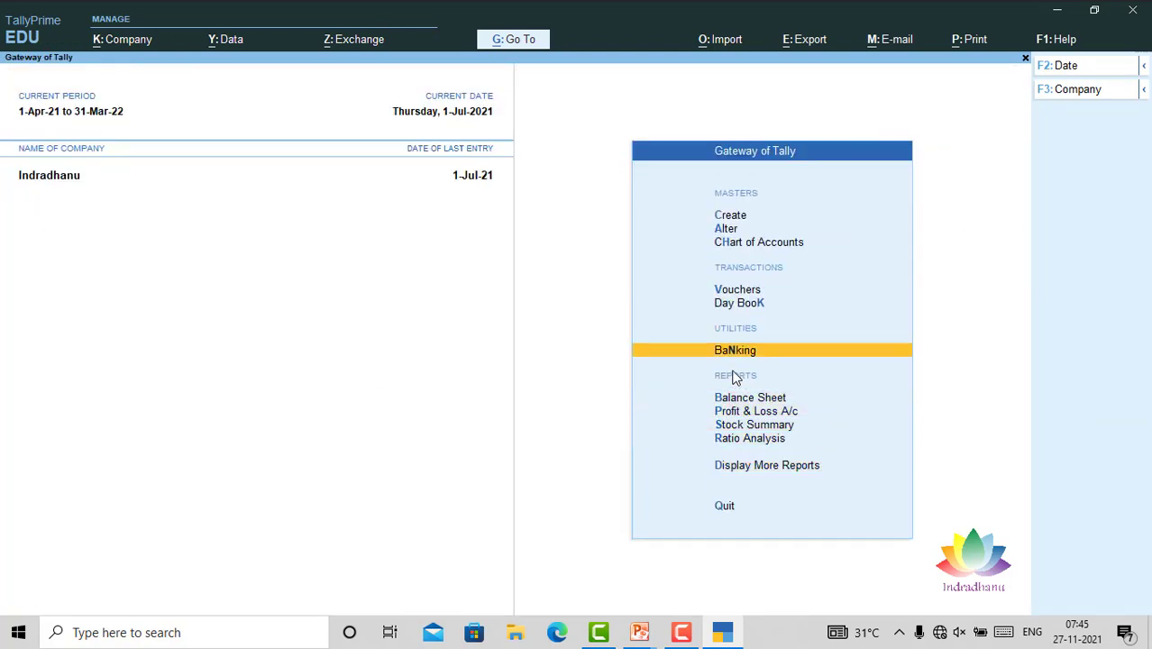
pyautogui.press('Up')
pyautogui.press('Up')
pyautogui.press('Return')
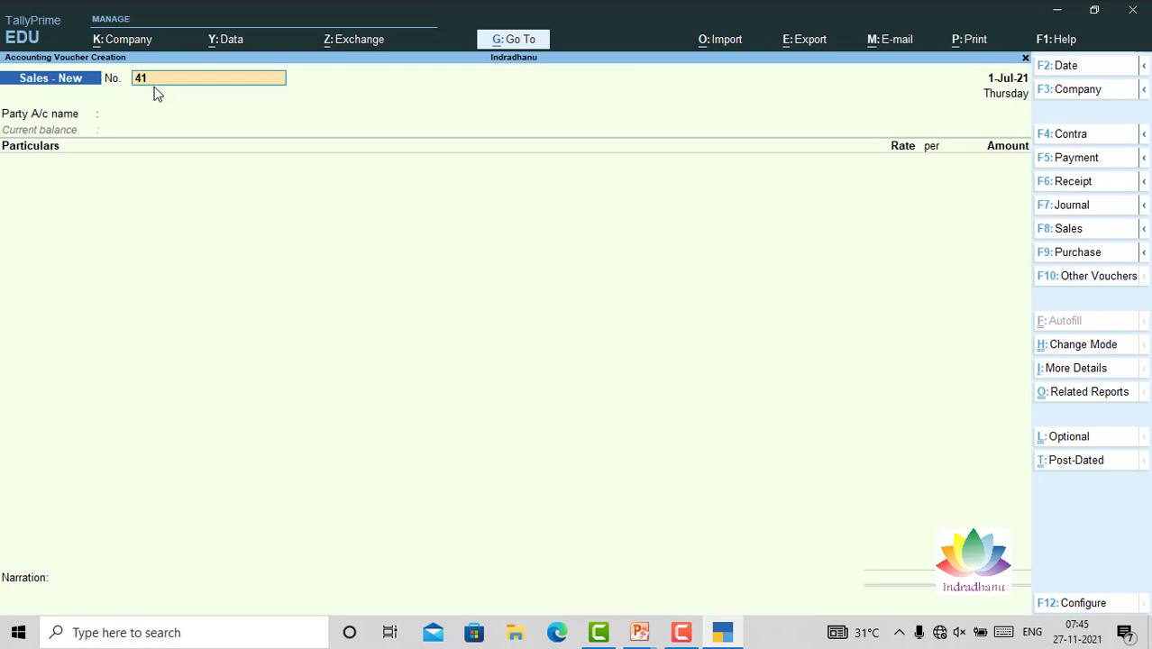
# Set the voucher date to 1-4 and leave the blank Sales - New voucher without saving.
pyautogui.press('F2')
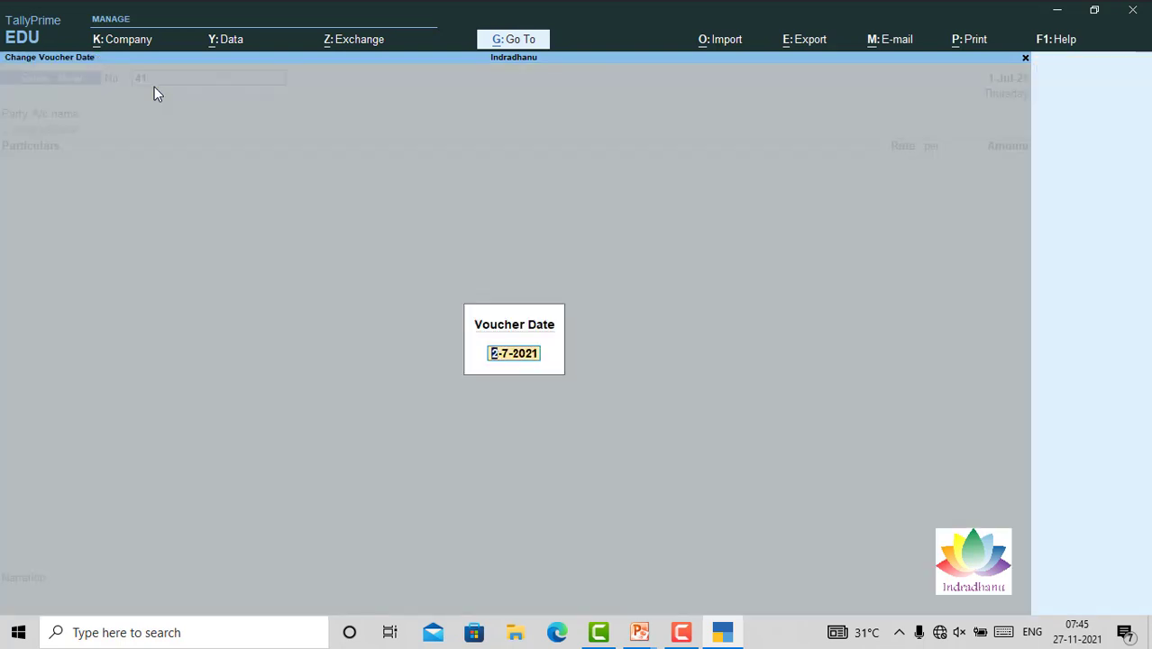
pyautogui.write('1-4')
pyautogui.press('Return')
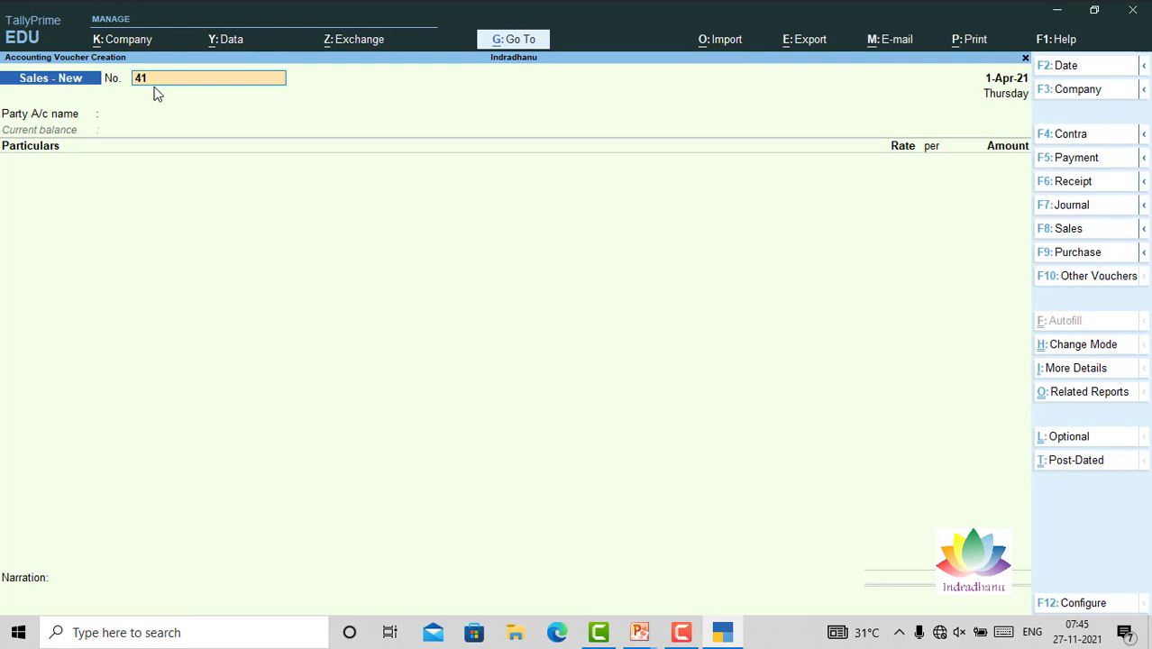
pyautogui.press('BackSpace')
pyautogui.press('BackSpace')
pyautogui.press('Escape')
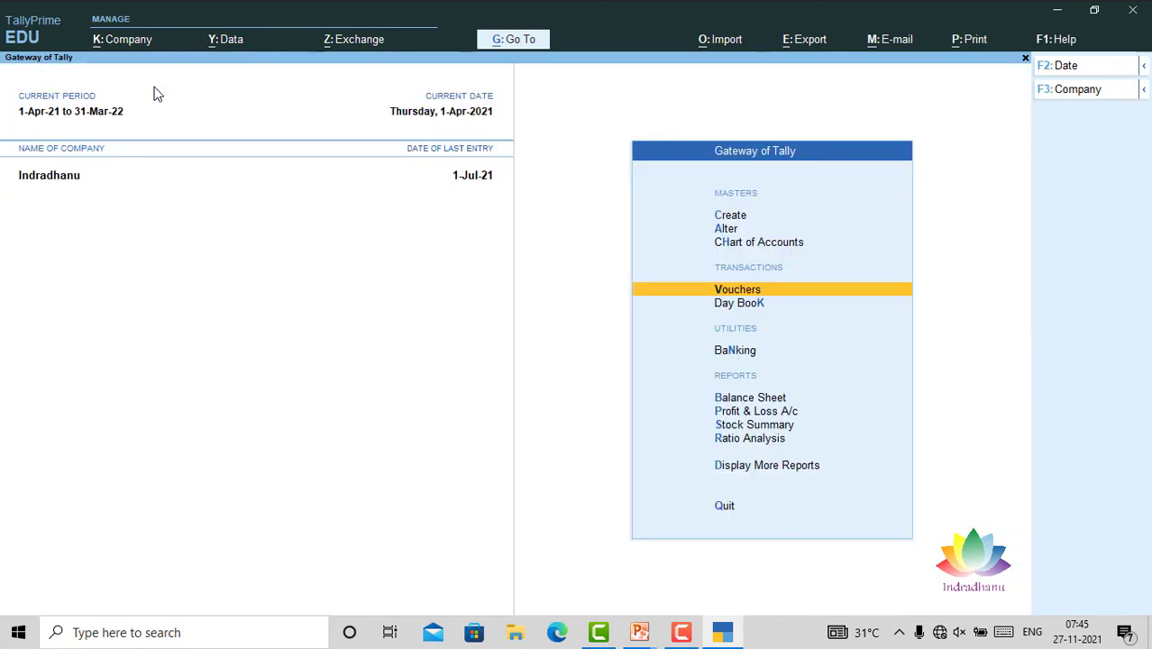
# Reopen a blank Sales - New voucher to check its number under the new date, and leave it without saving.
pyautogui.press('Return')
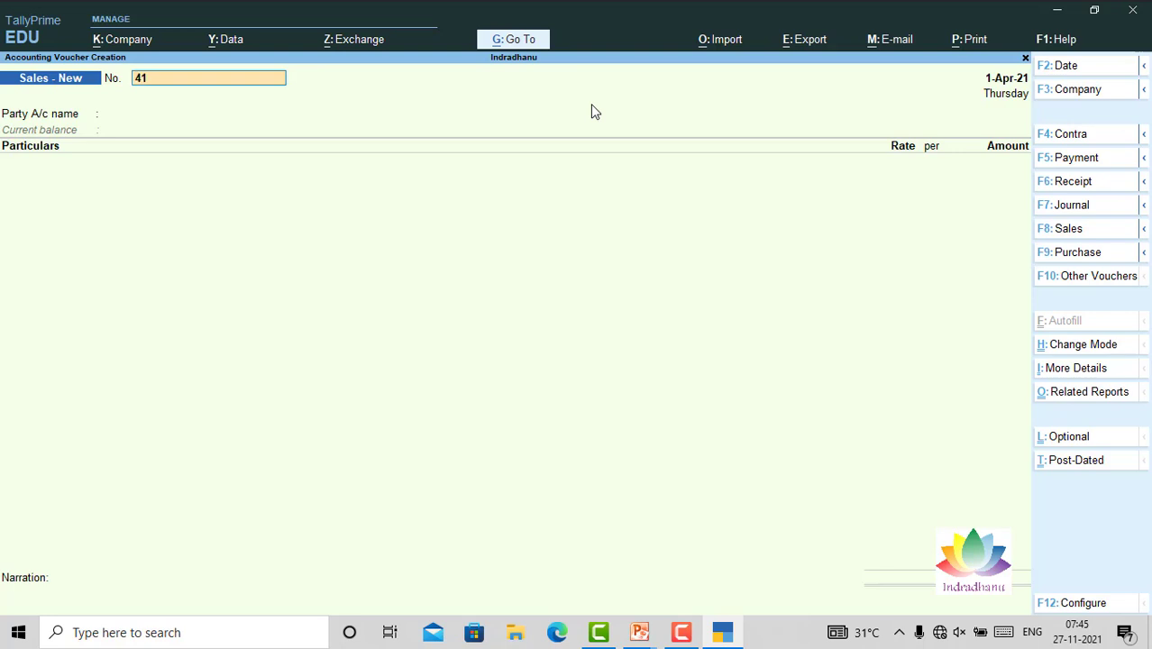
pyautogui.press('BackSpace')
pyautogui.press('Escape')
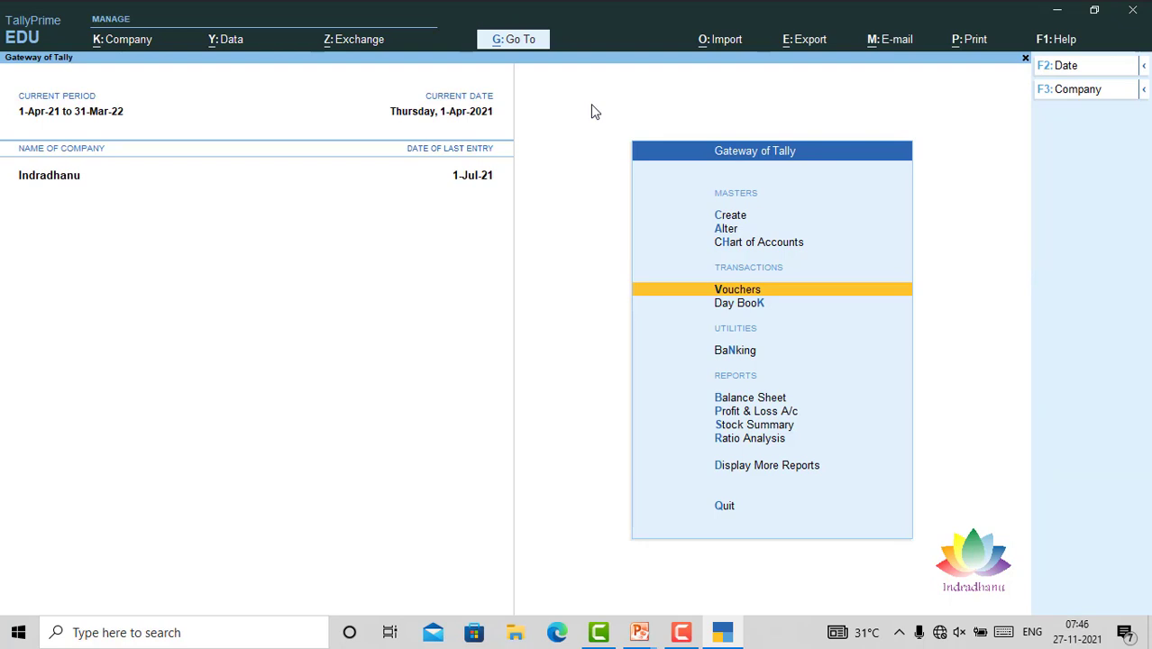